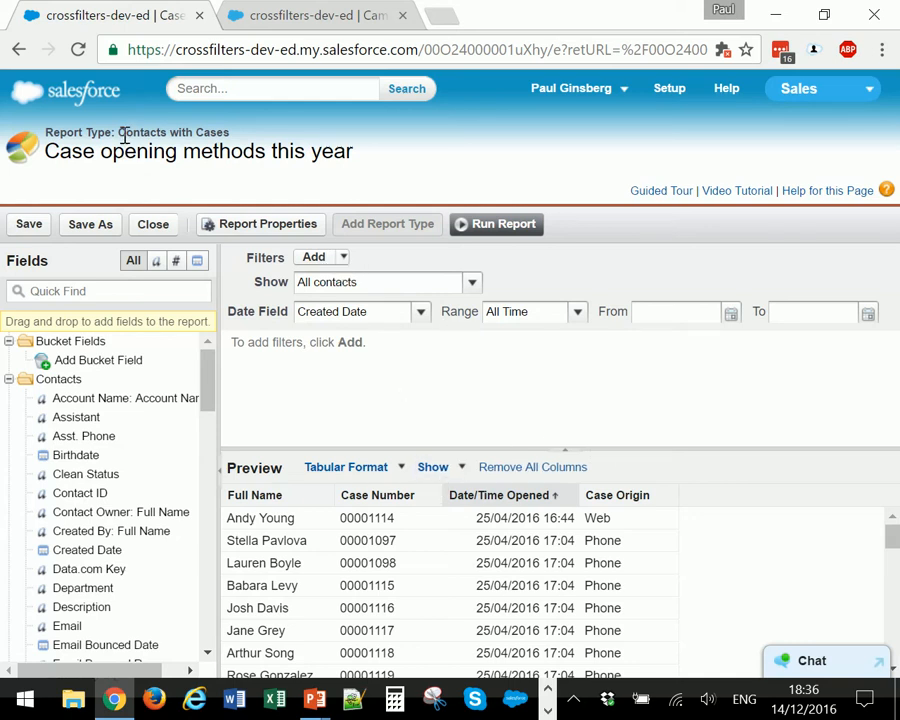
- Review the report type and the available Show and date Range options, keeping All contacts and All Time
{"action": "left_click_drag", "start_coordinate": [121, 133], "coordinate": [241, 127]}
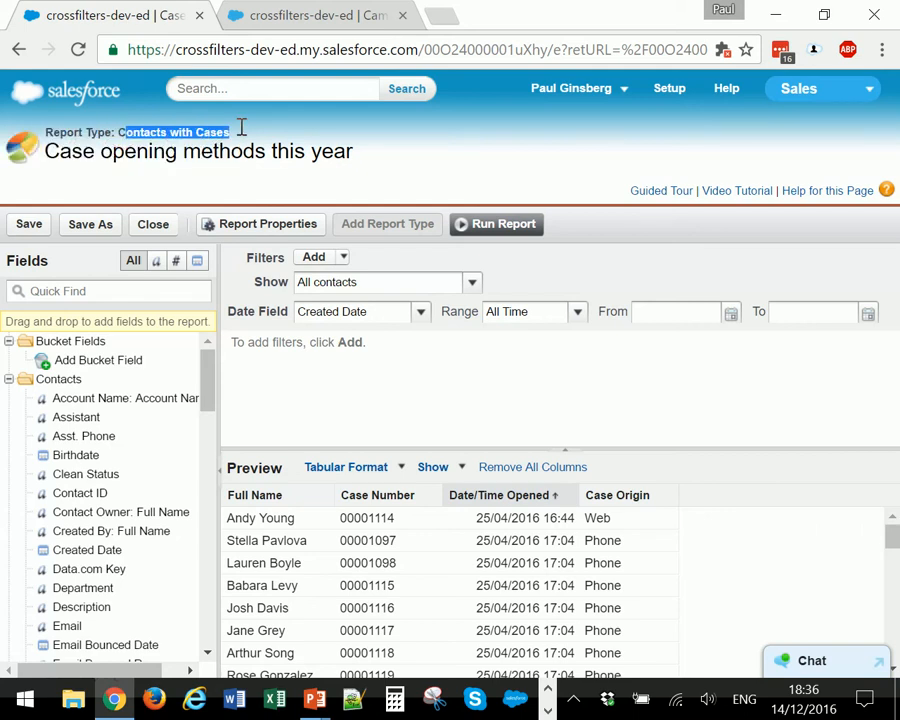
{"action": "left_click", "coordinate": [410, 290]}
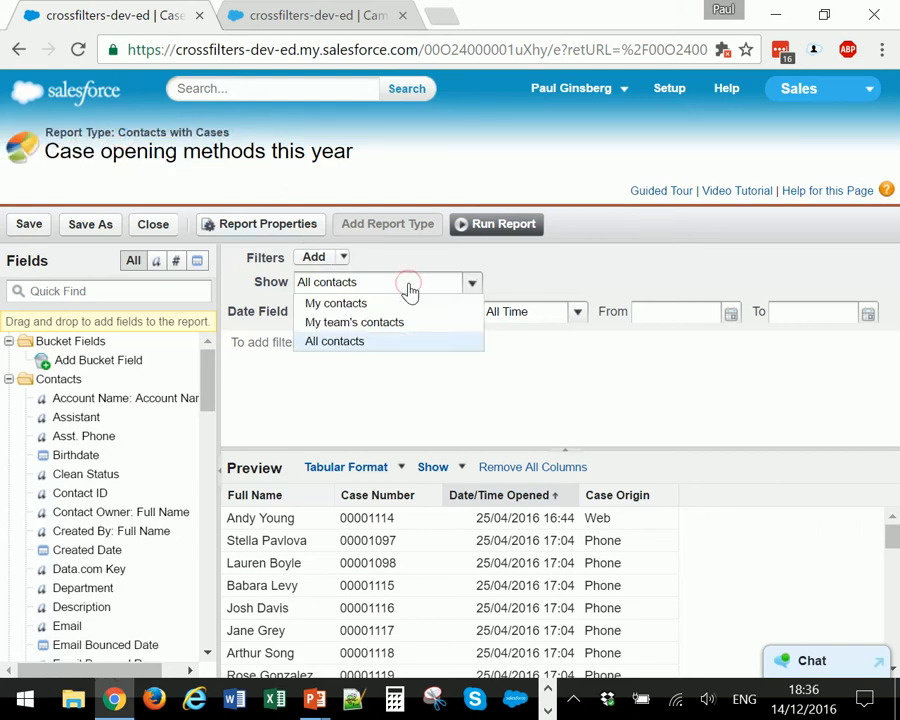
{"action": "left_click", "coordinate": [410, 290]}
{"action": "left_click", "coordinate": [542, 322]}
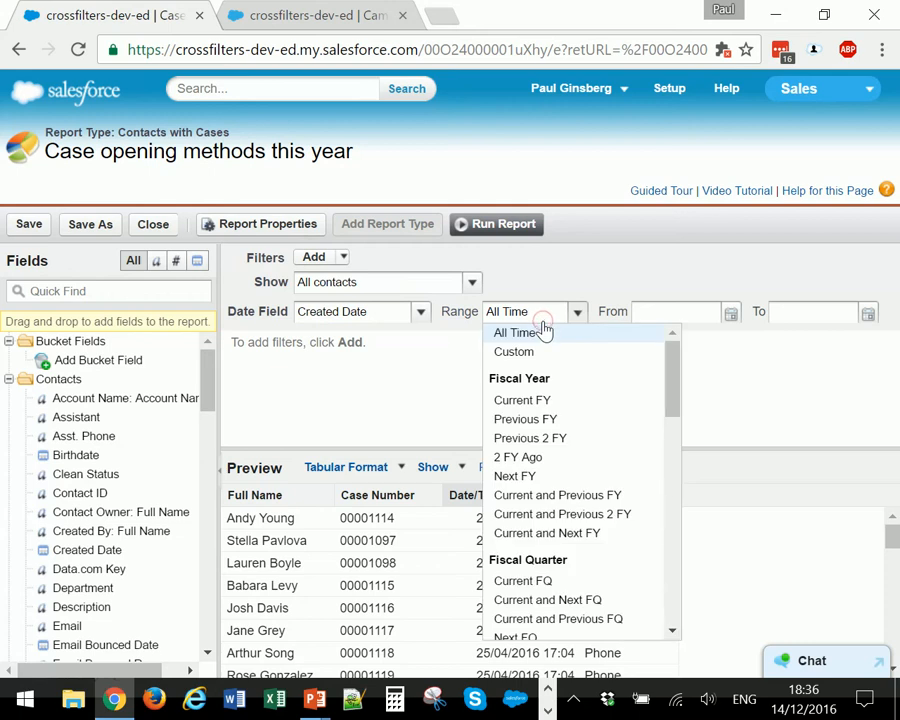
{"action": "left_click", "coordinate": [542, 331]}
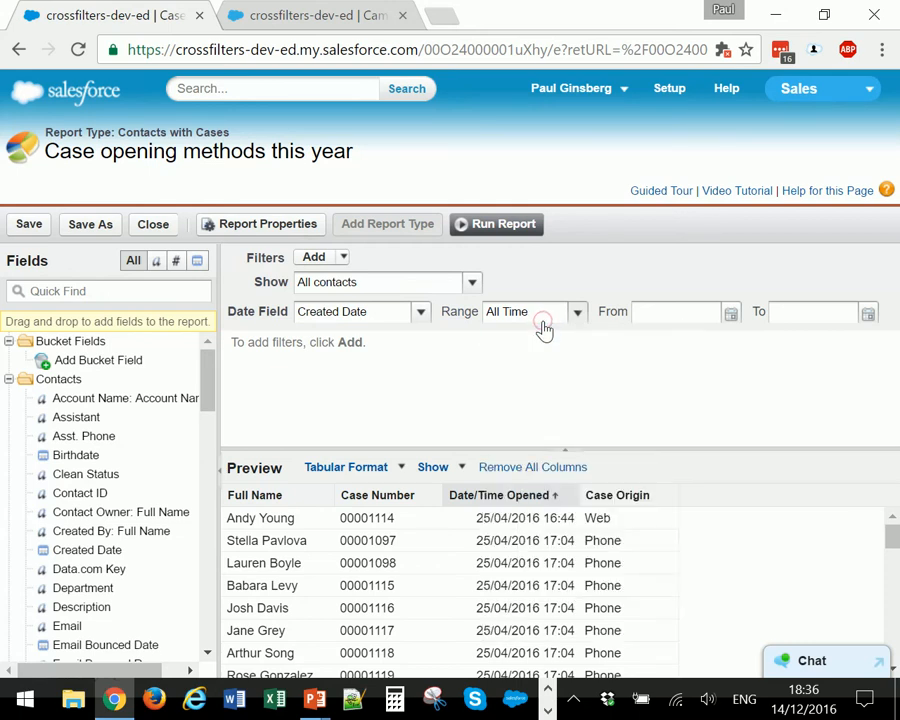
- Run the report without any filters and review its case records through to the grand total
{"action": "left_click", "coordinate": [506, 225]}
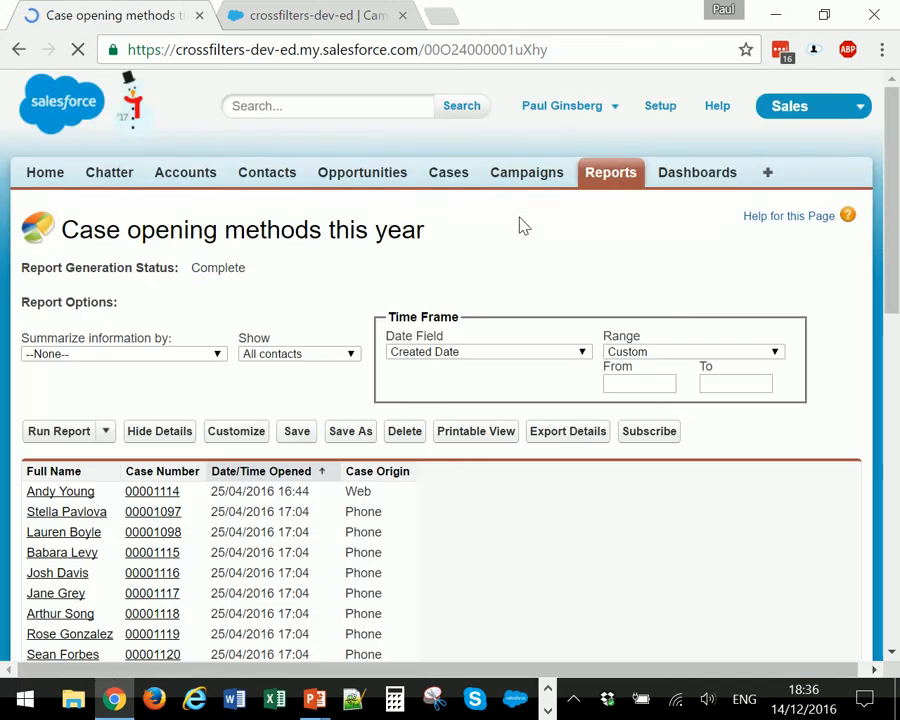
{"action": "scroll", "coordinate": [394, 381], "scroll_direction": "down", "scroll_amount": 10}
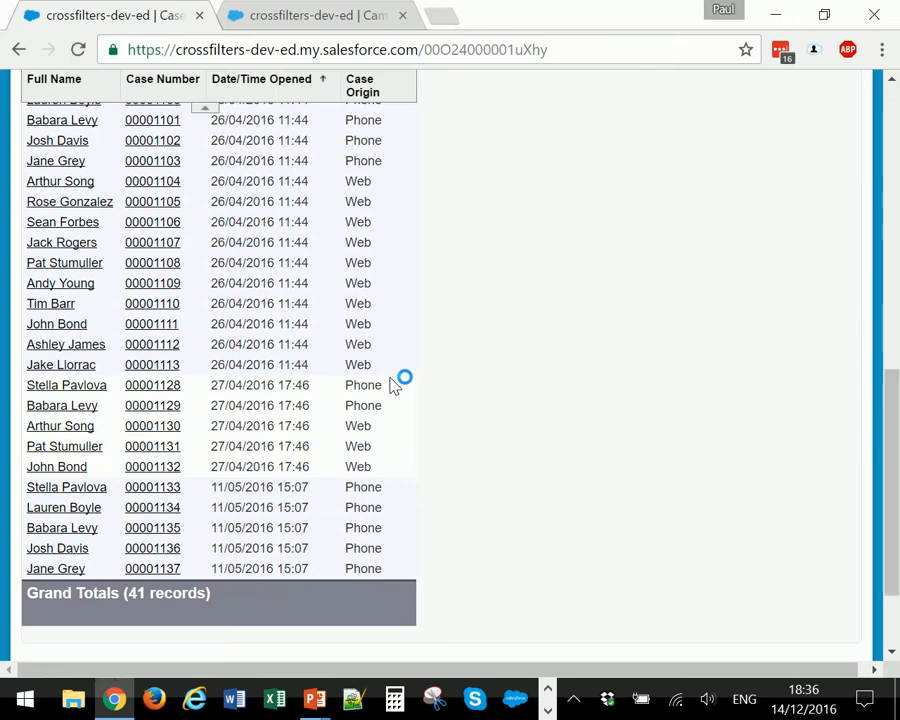
{"action": "scroll", "coordinate": [394, 386], "scroll_direction": "up", "scroll_amount": 10}
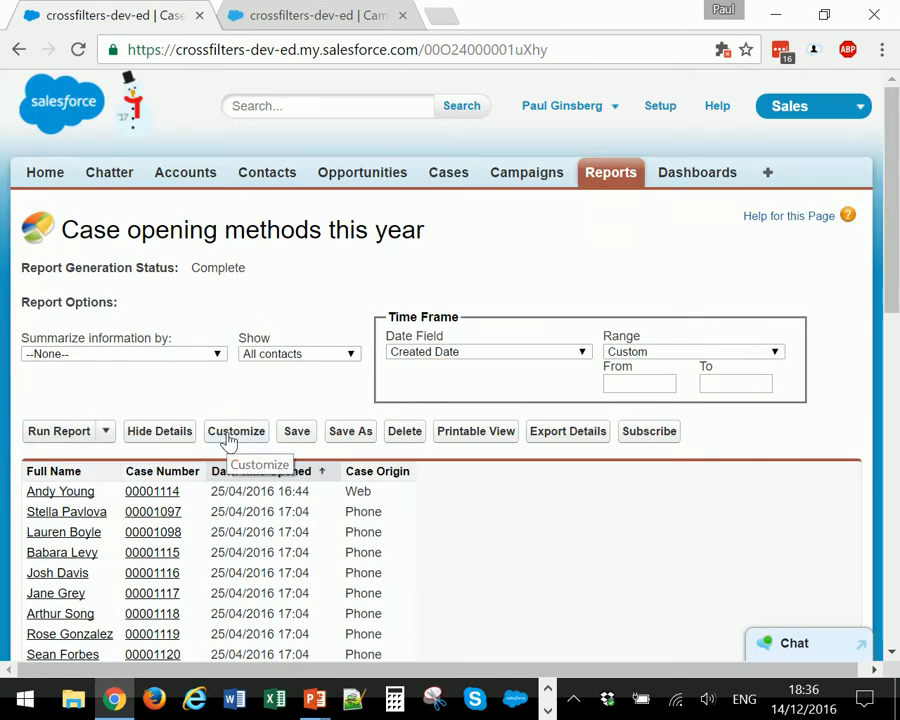
{"action": "scroll", "coordinate": [360, 500], "scroll_direction": "down", "scroll_amount": 1}
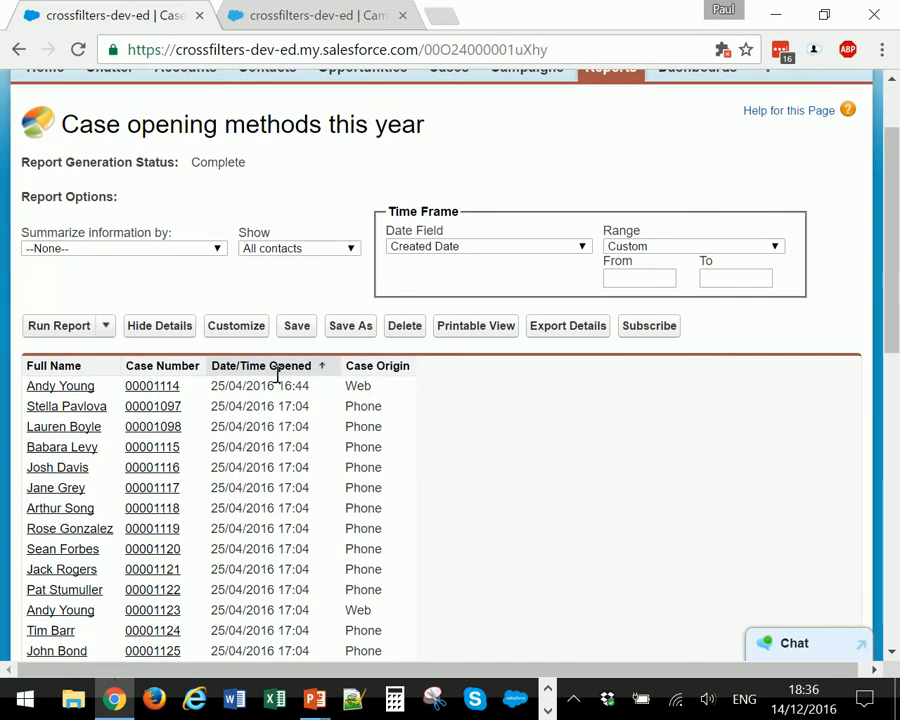
- Customize the report by adding a cross filter for Contacts with Campaign History
{"action": "left_click", "coordinate": [240, 326]}
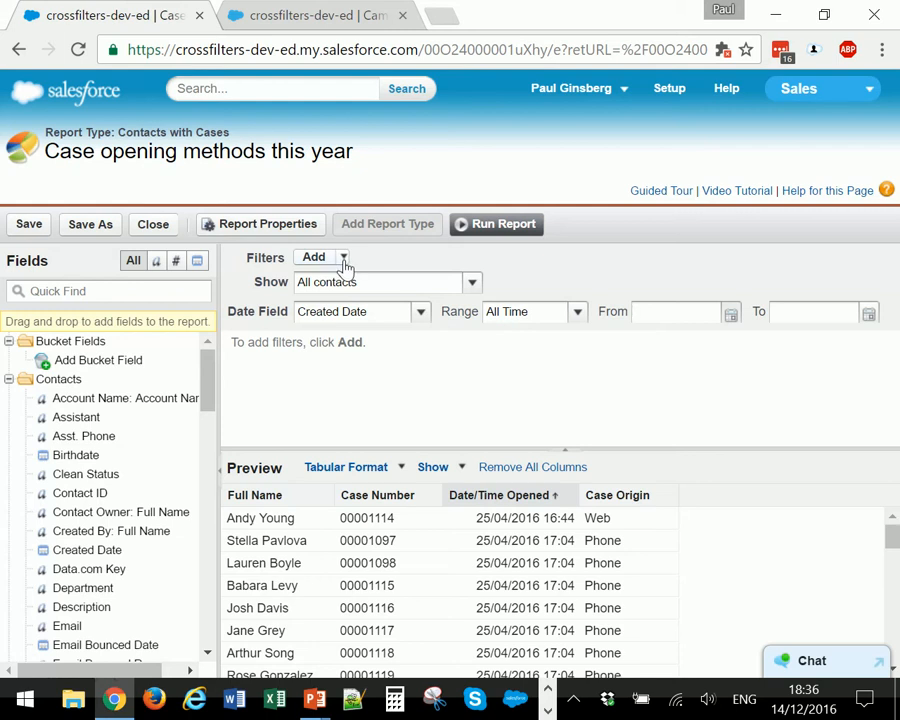
{"action": "left_click", "coordinate": [343, 259]}
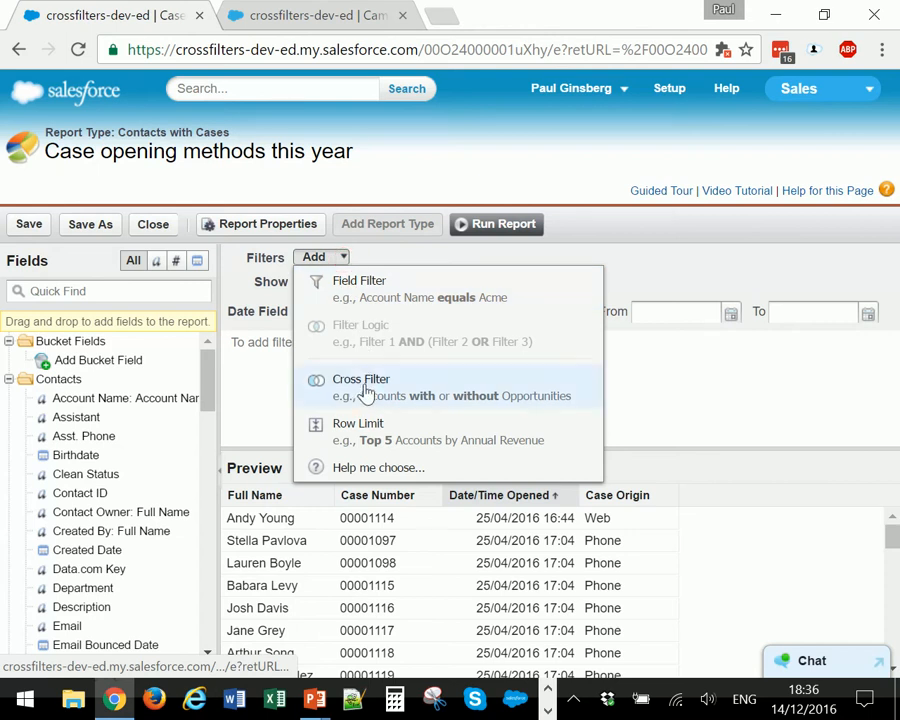
{"action": "left_click", "coordinate": [441, 390]}
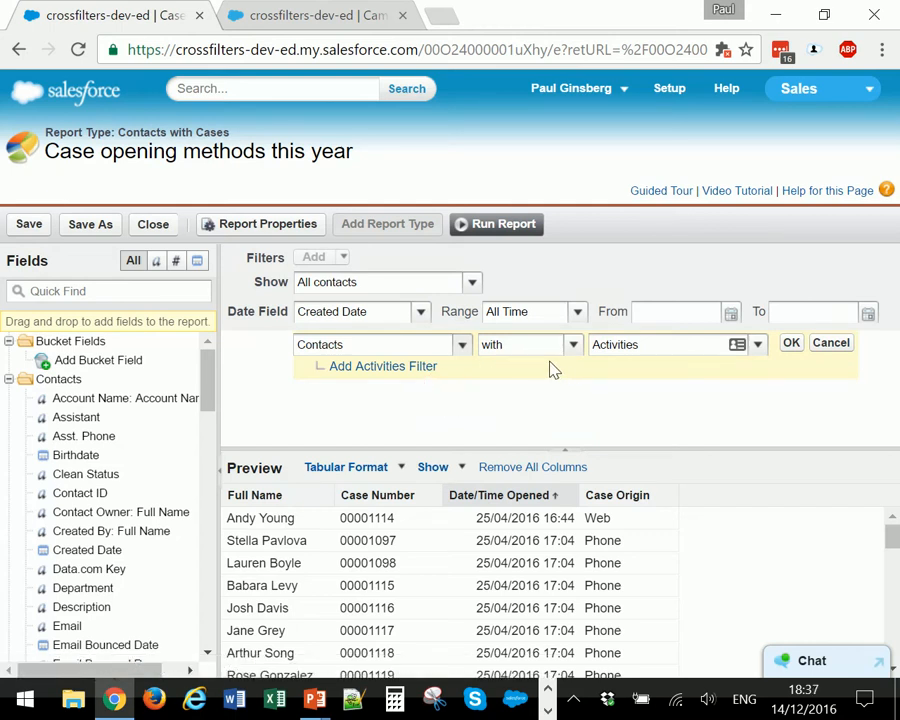
{"action": "left_click", "coordinate": [464, 345]}
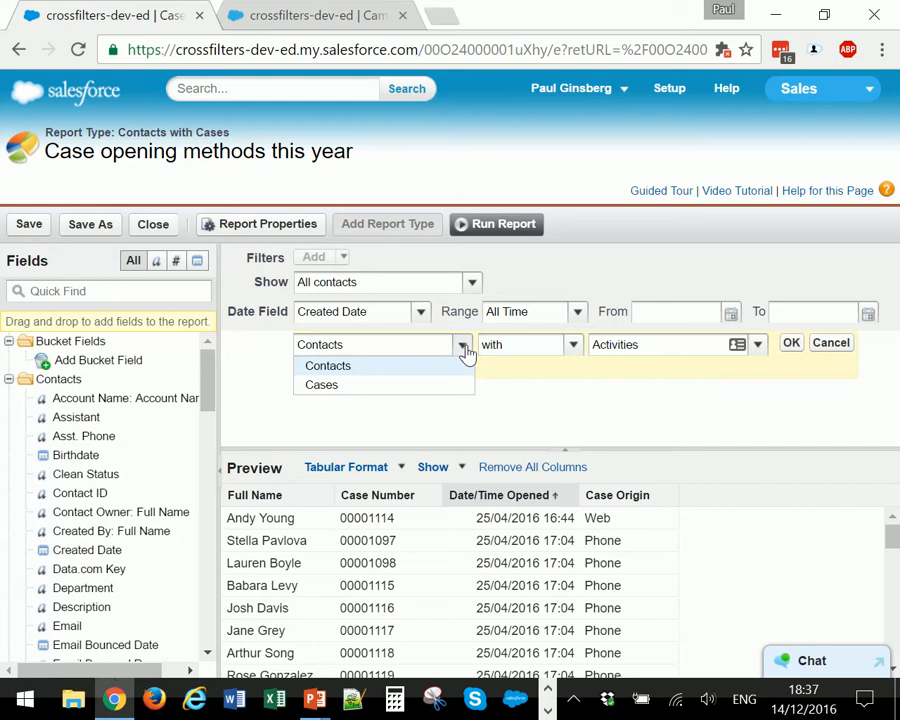
{"action": "left_click", "coordinate": [464, 347]}
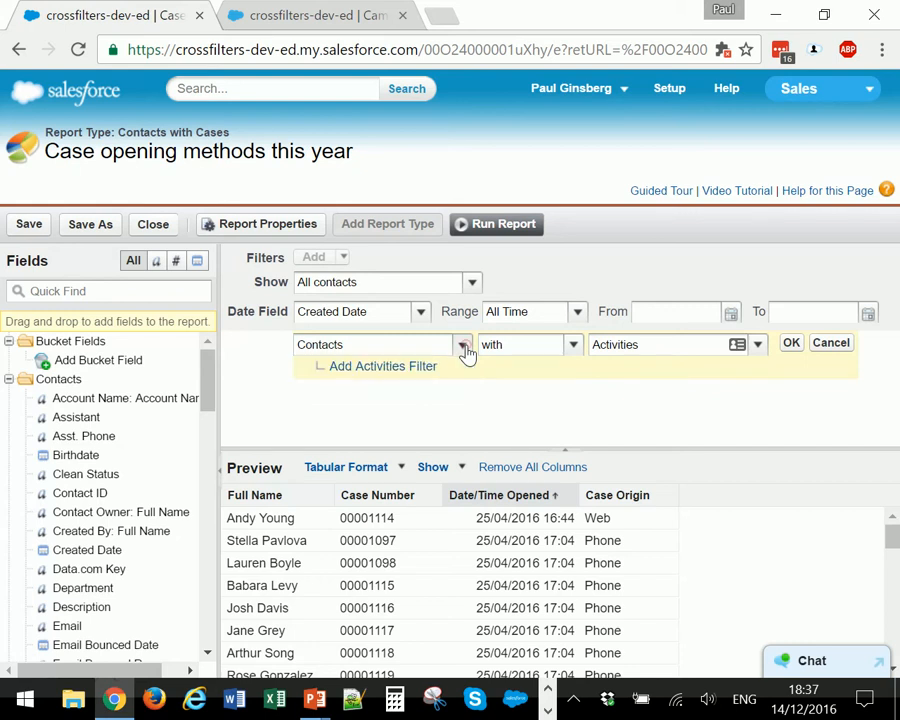
{"action": "left_click", "coordinate": [758, 350]}
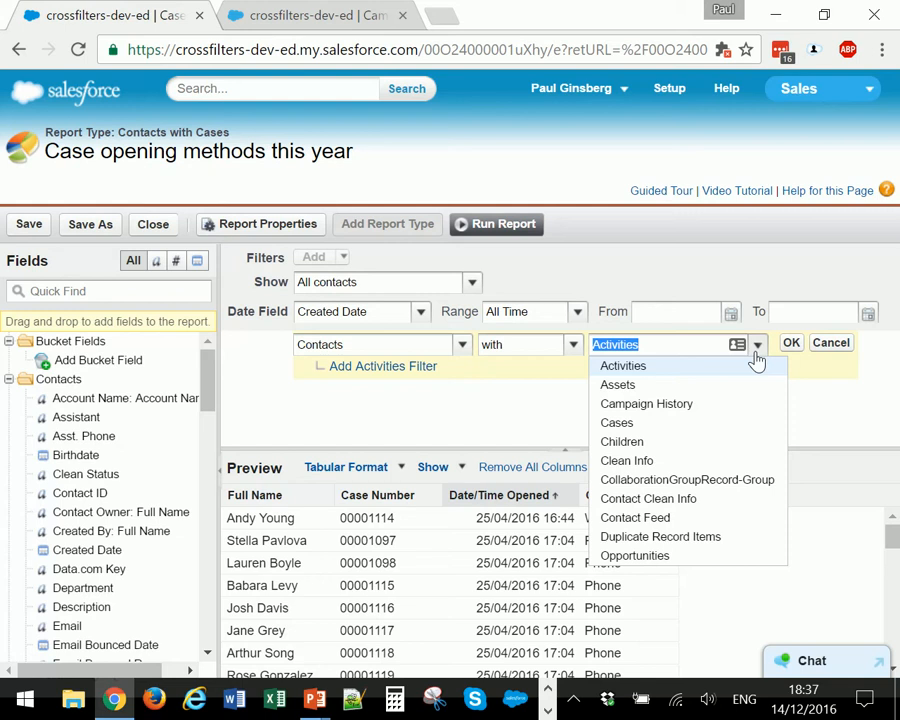
{"action": "left_click", "coordinate": [702, 408]}
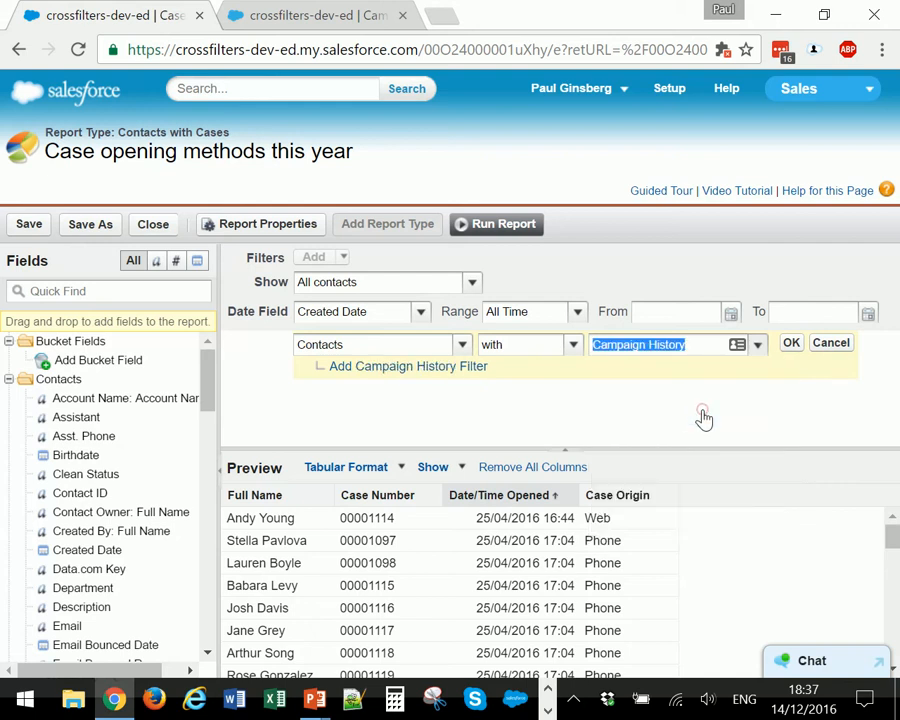
{"action": "left_click", "coordinate": [790, 345]}
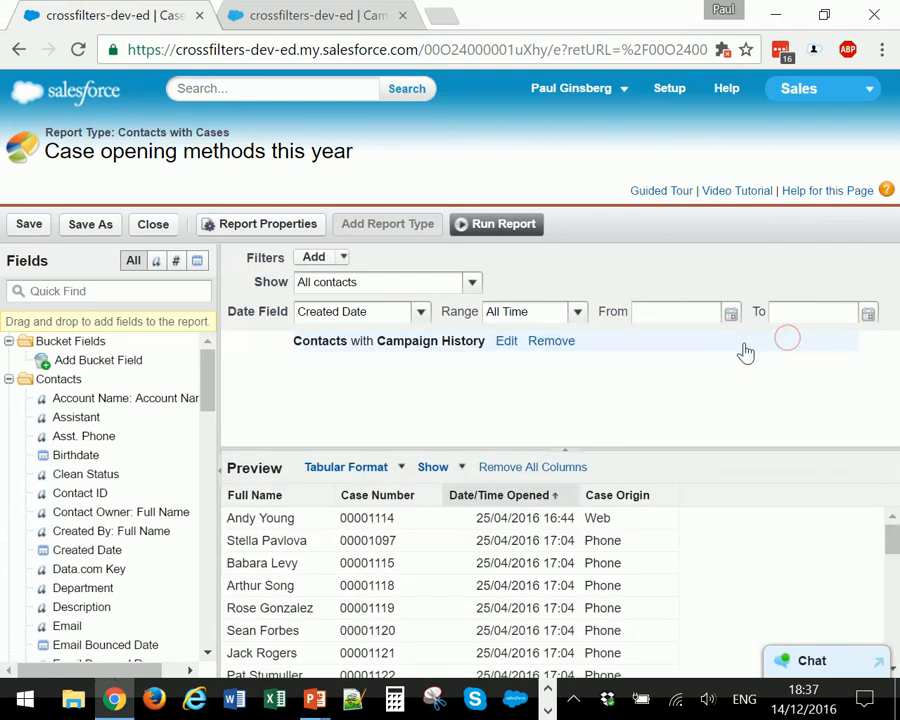
- Run the report with the Campaign History cross filter and check the grand total of the filtered records
{"action": "left_click", "coordinate": [501, 226]}
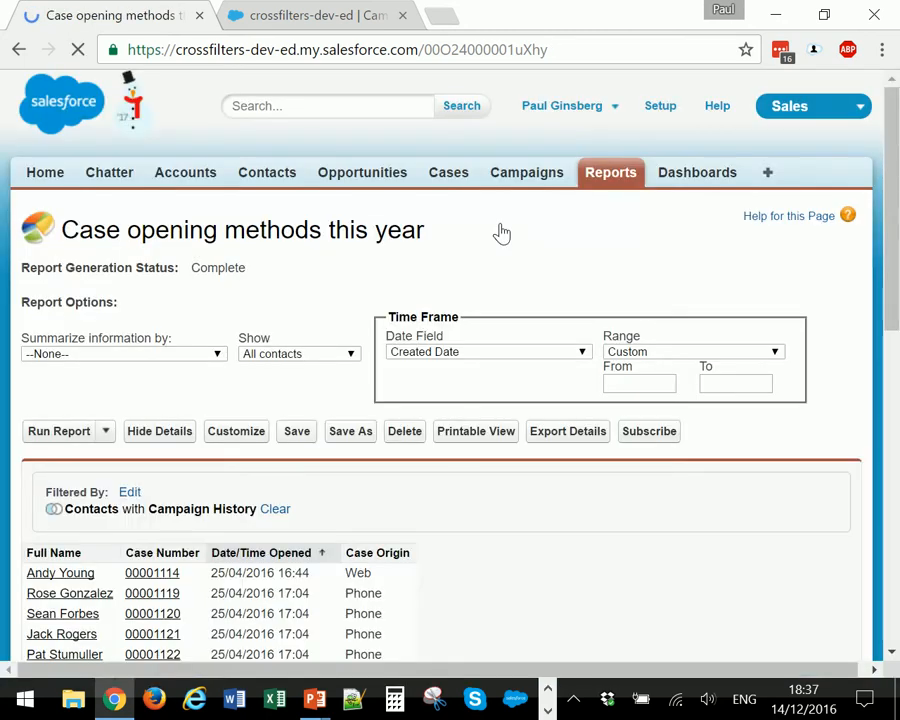
{"action": "scroll", "coordinate": [449, 370], "scroll_direction": "down", "scroll_amount": 8}
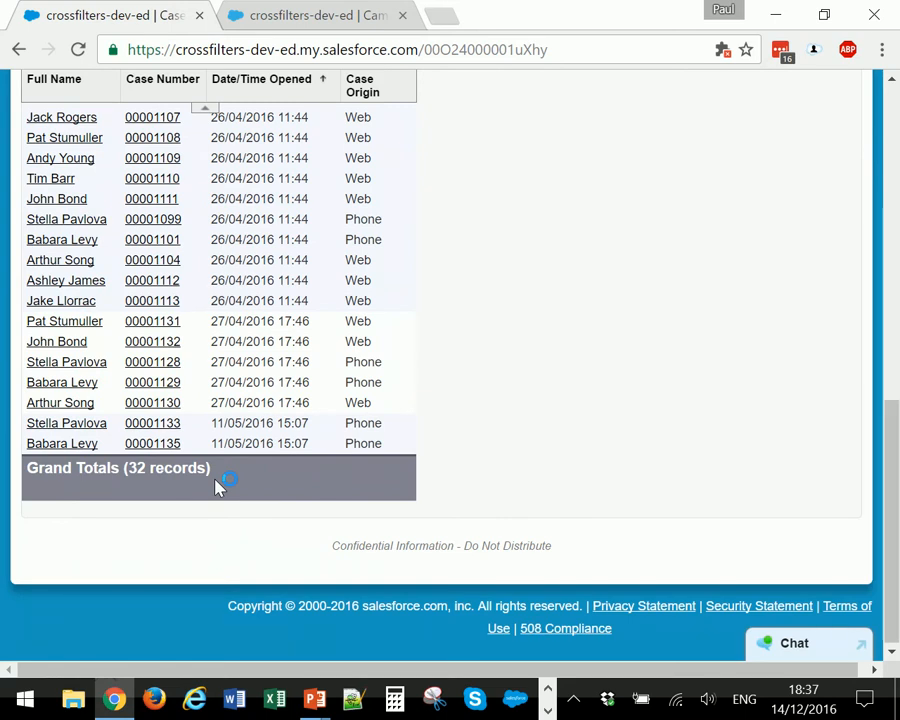
{"action": "scroll", "coordinate": [236, 446], "scroll_direction": "up", "scroll_amount": 8}
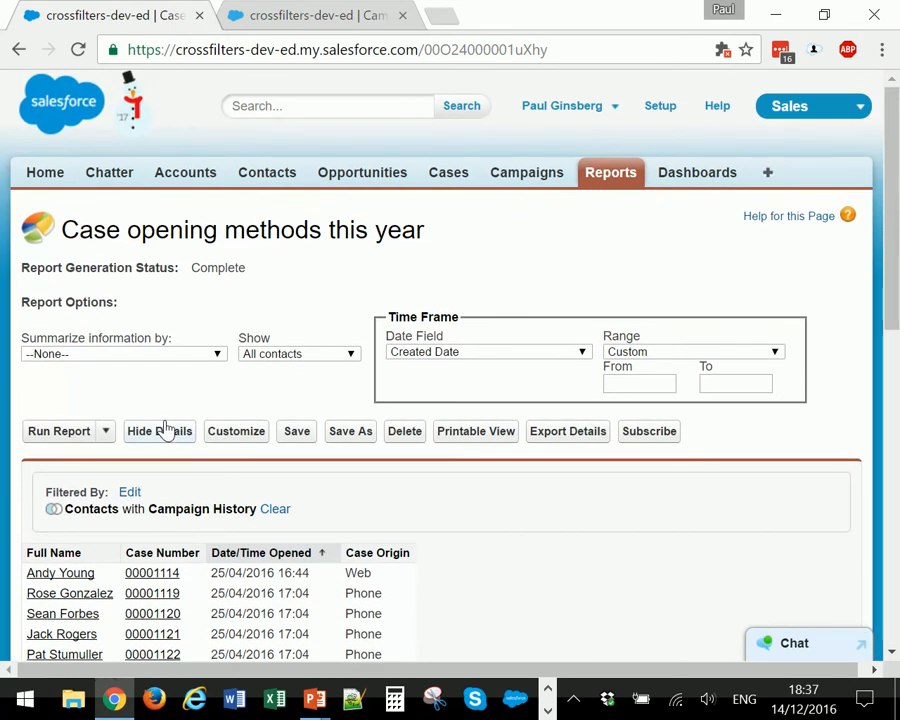
- Open the first listed contact in a new browser tab, examine its Campaign History, and close that tab
{"action": "scroll", "coordinate": [163, 432], "scroll_direction": "down", "scroll_amount": 1}
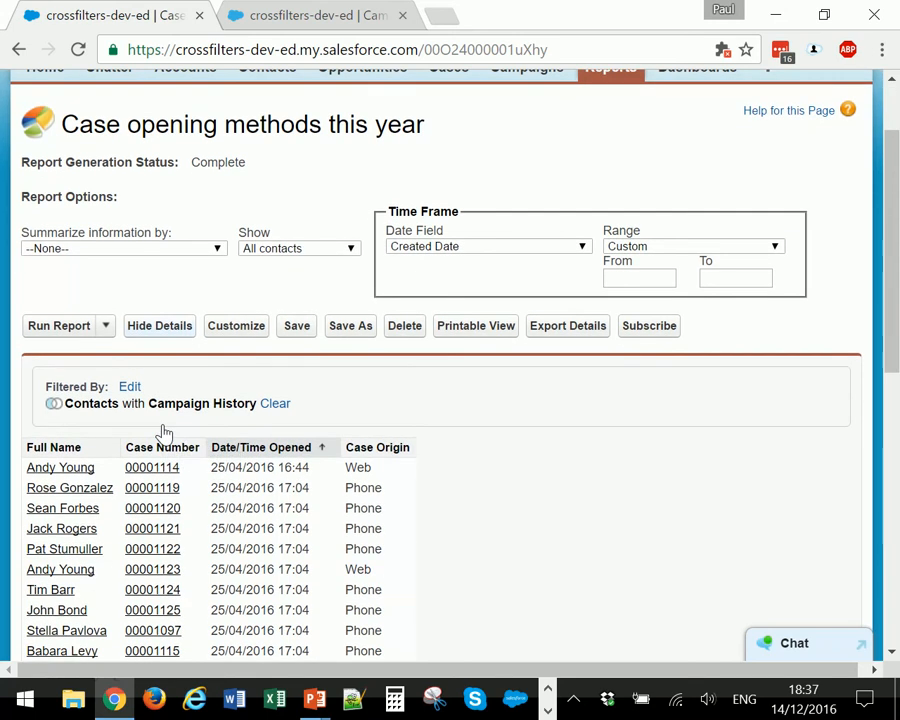
{"action": "right_click", "coordinate": [77, 473]}
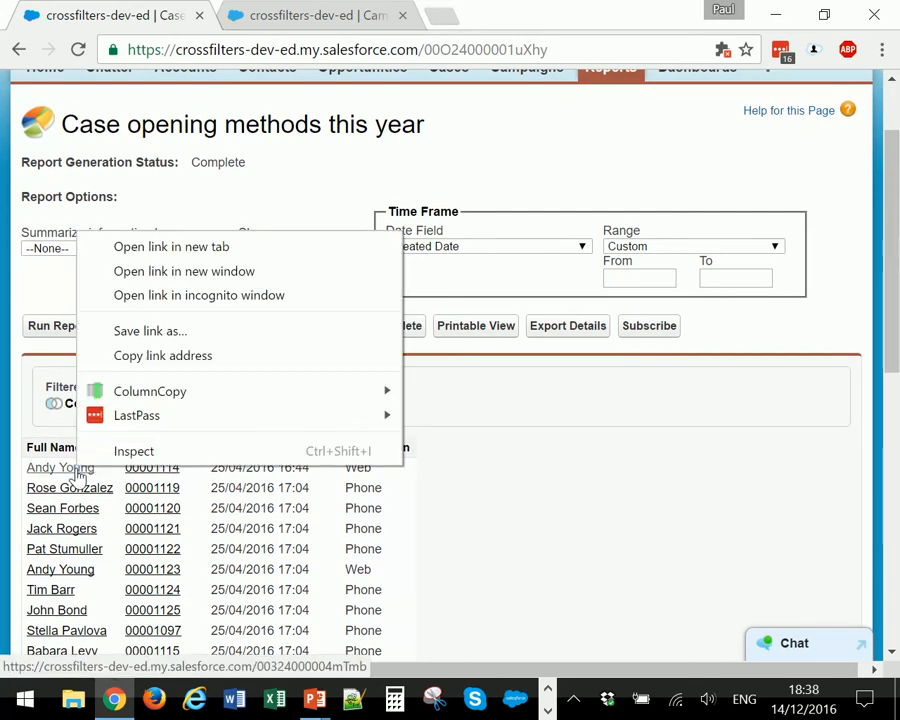
{"action": "left_click", "coordinate": [182, 248]}
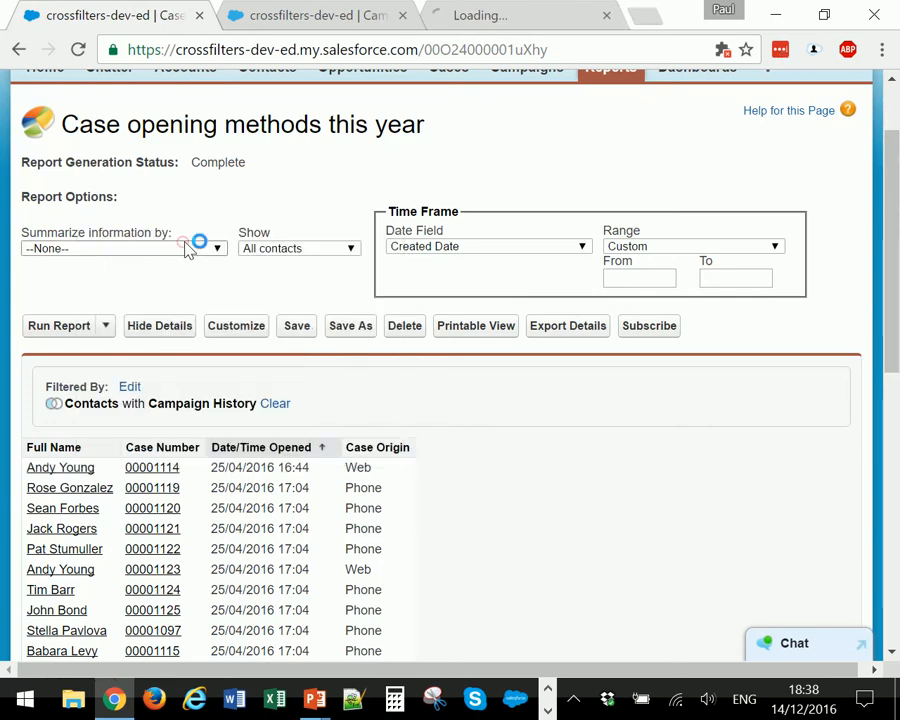
{"action": "left_click", "coordinate": [476, 18]}
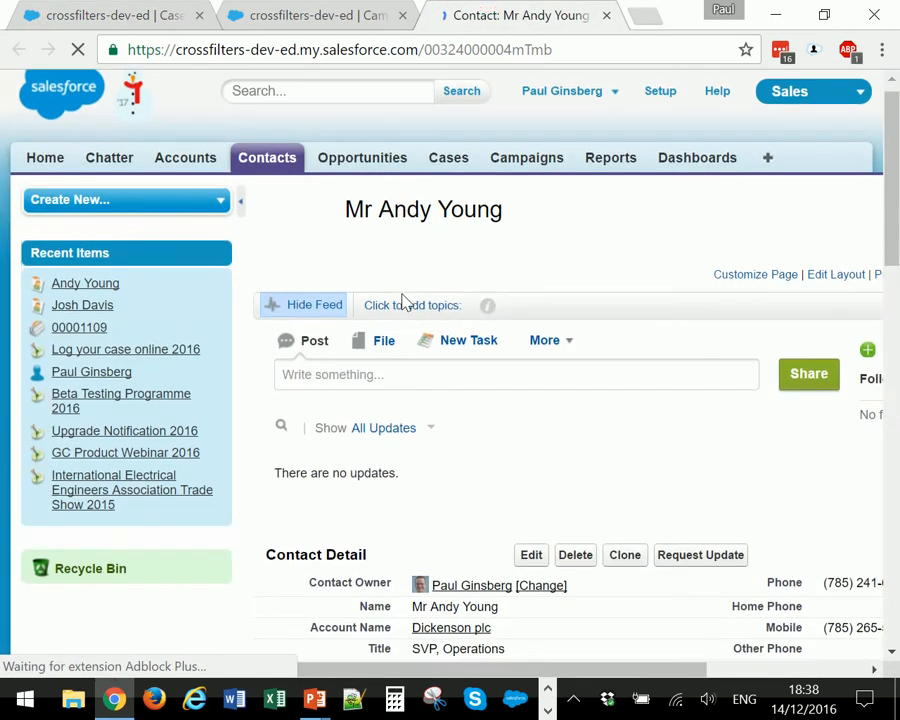
{"action": "scroll", "coordinate": [402, 301], "scroll_direction": "down", "scroll_amount": 10}
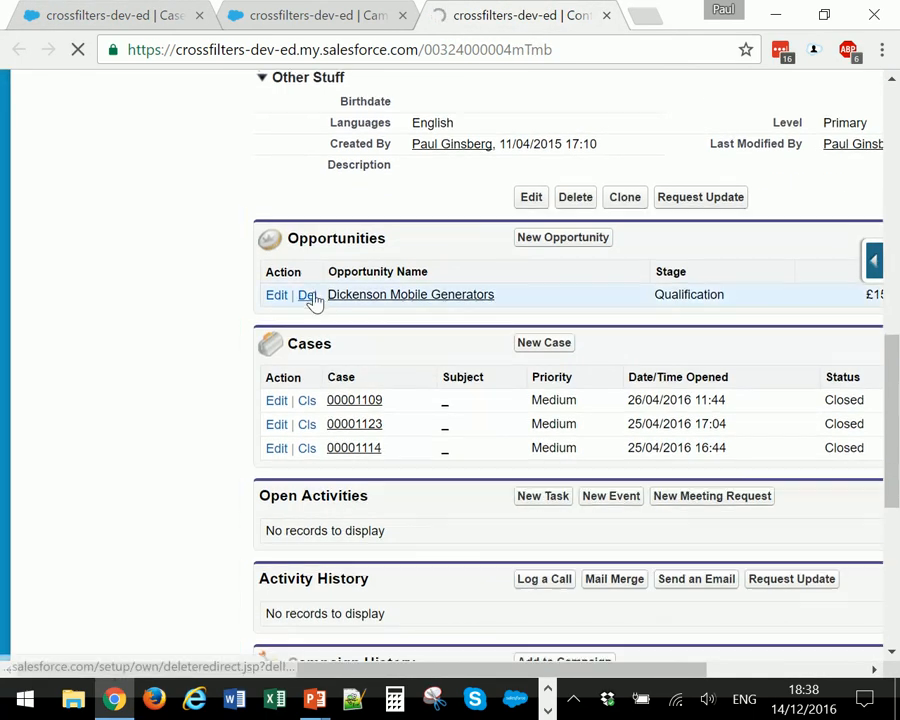
{"action": "scroll", "coordinate": [313, 300], "scroll_direction": "down", "scroll_amount": 5}
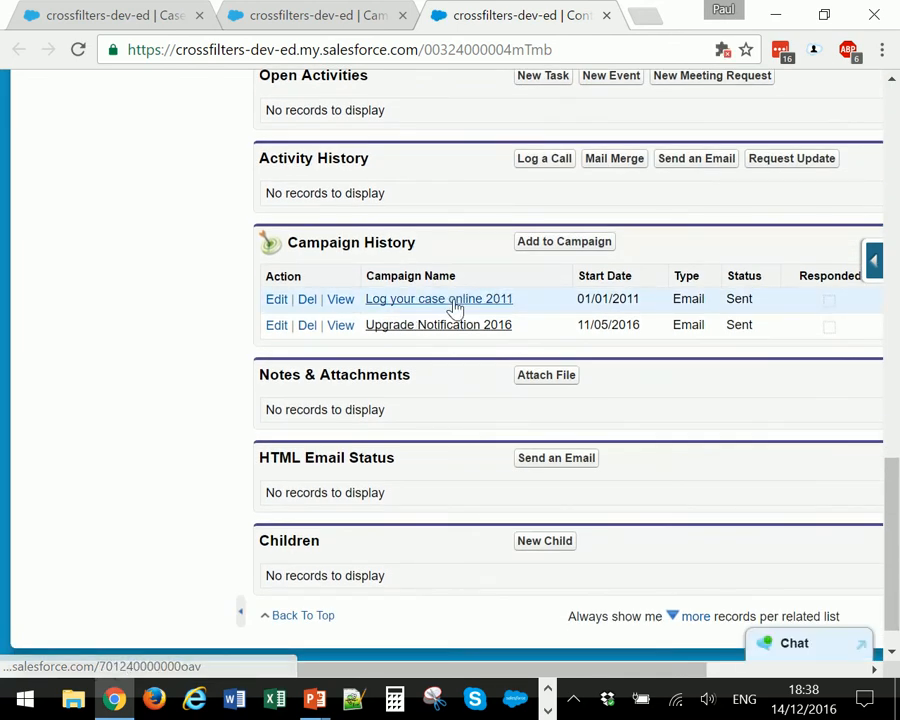
{"action": "left_click", "coordinate": [617, 16]}
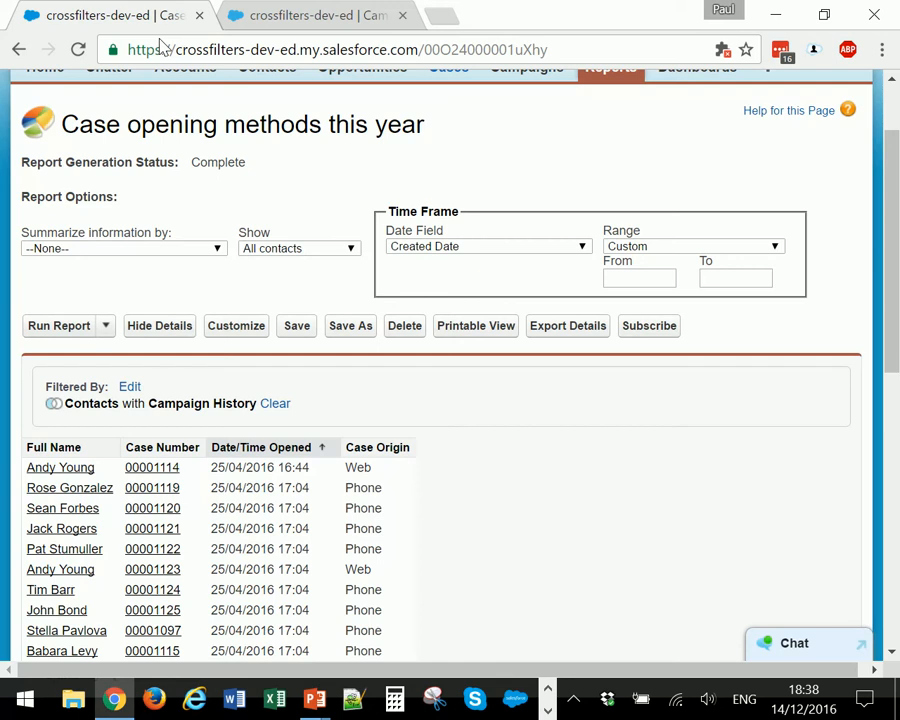
- Change the report's cross filter to Contacts without Campaign History and run the report
{"action": "left_click", "coordinate": [236, 334]}
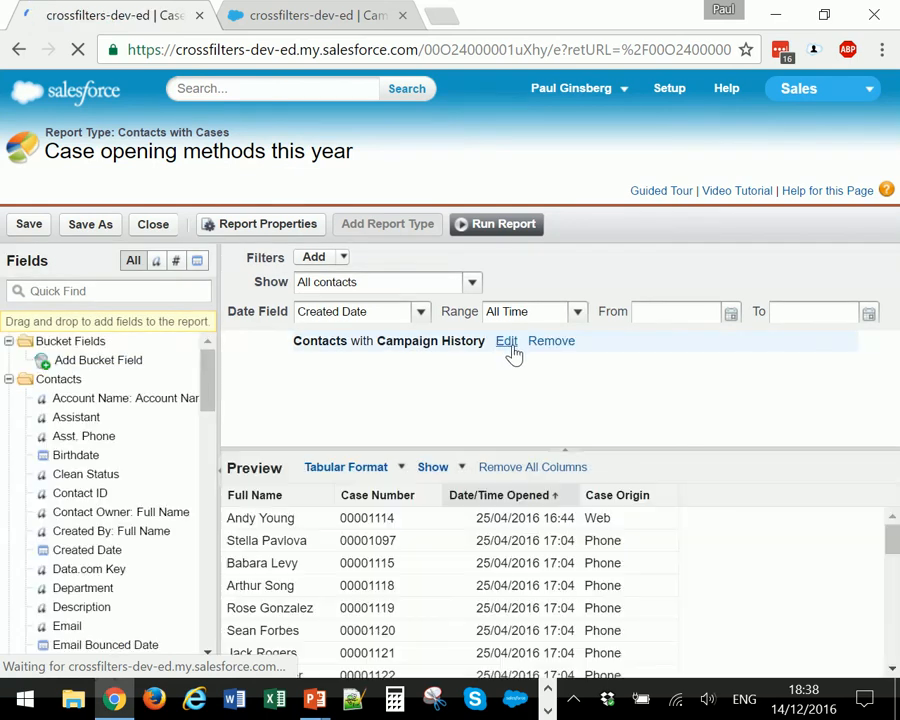
{"action": "left_click", "coordinate": [510, 342]}
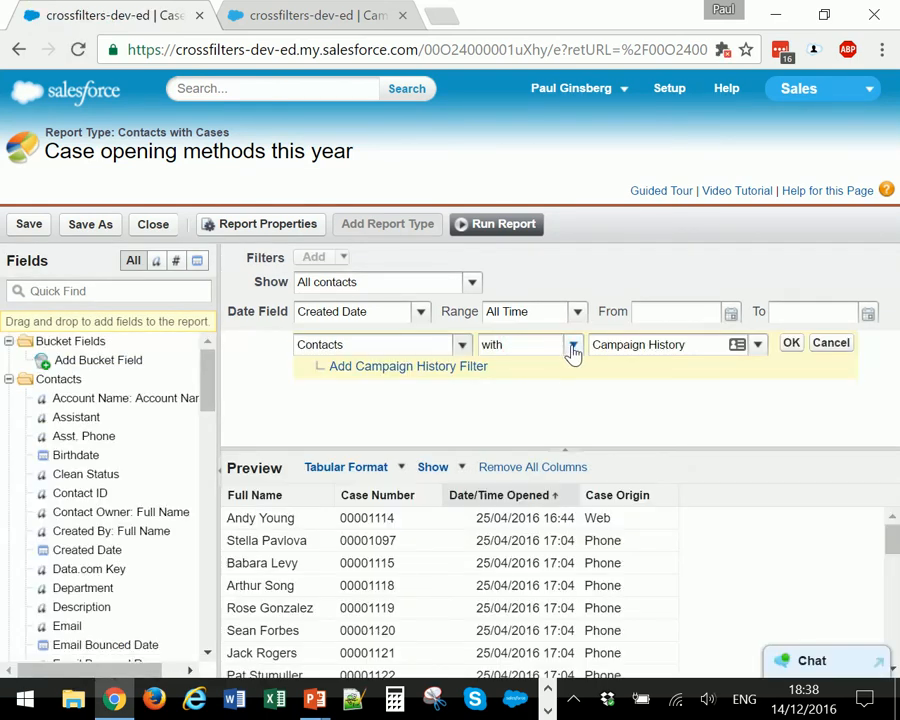
{"action": "left_click", "coordinate": [572, 344]}
{"action": "left_click", "coordinate": [528, 385]}
{"action": "left_click", "coordinate": [796, 344]}
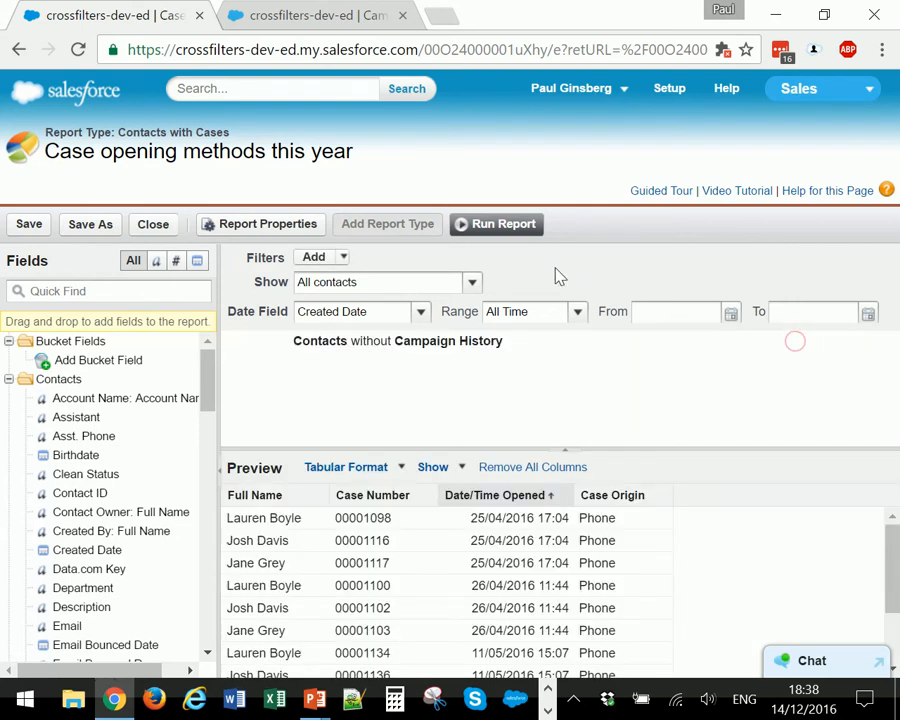
{"action": "left_click", "coordinate": [514, 240]}
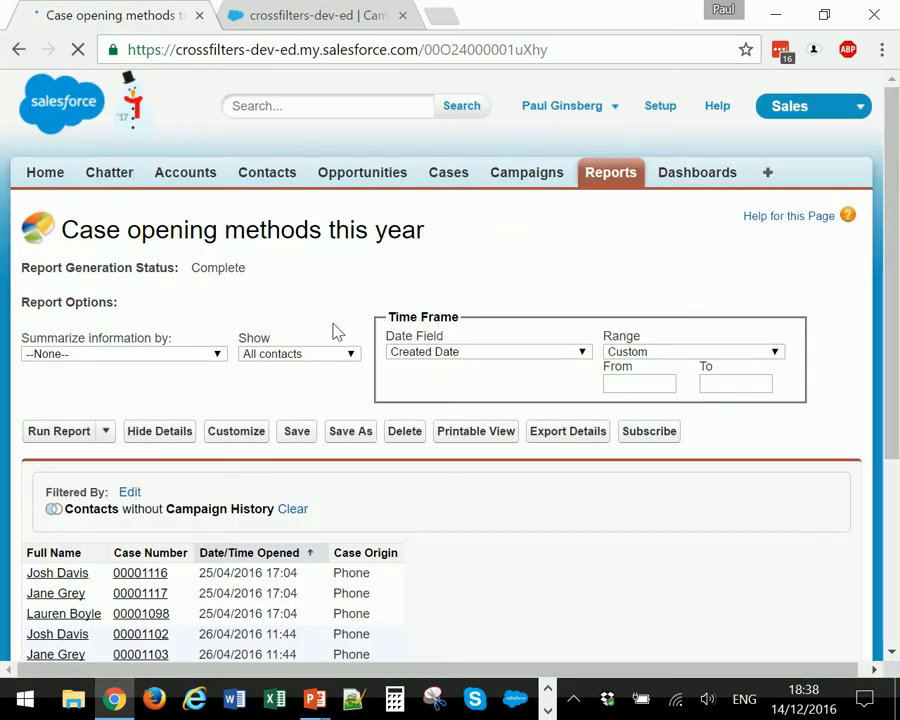
{"action": "scroll", "coordinate": [333, 326], "scroll_direction": "down", "scroll_amount": 3}
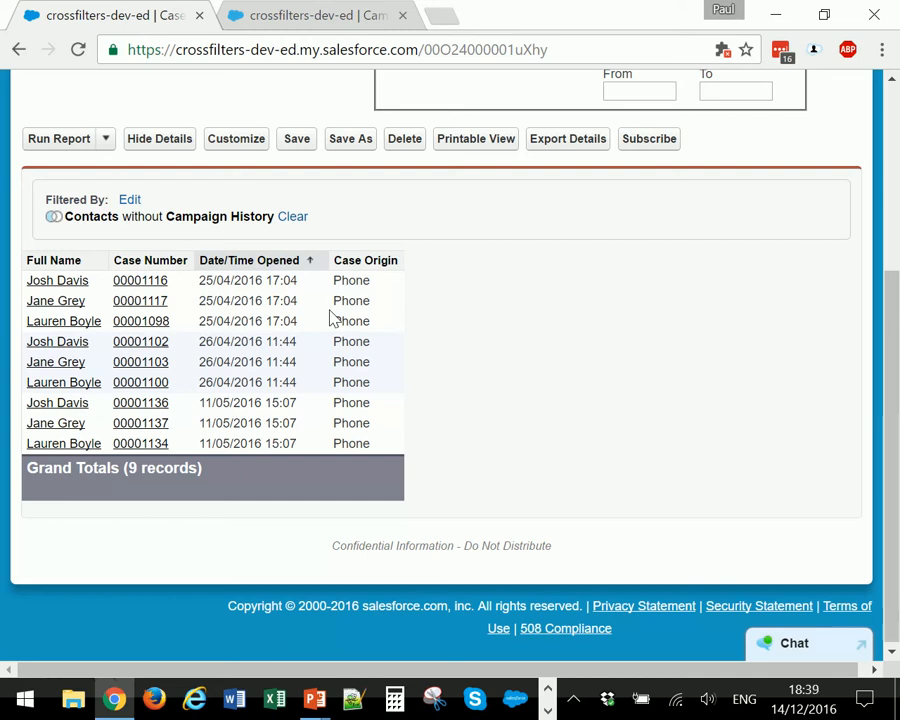
- Open the first contact in the "without Campaign History" results separately, check its Campaign History list, and close the record
{"action": "right_click", "coordinate": [66, 282]}
{"action": "left_click", "coordinate": [160, 295]}
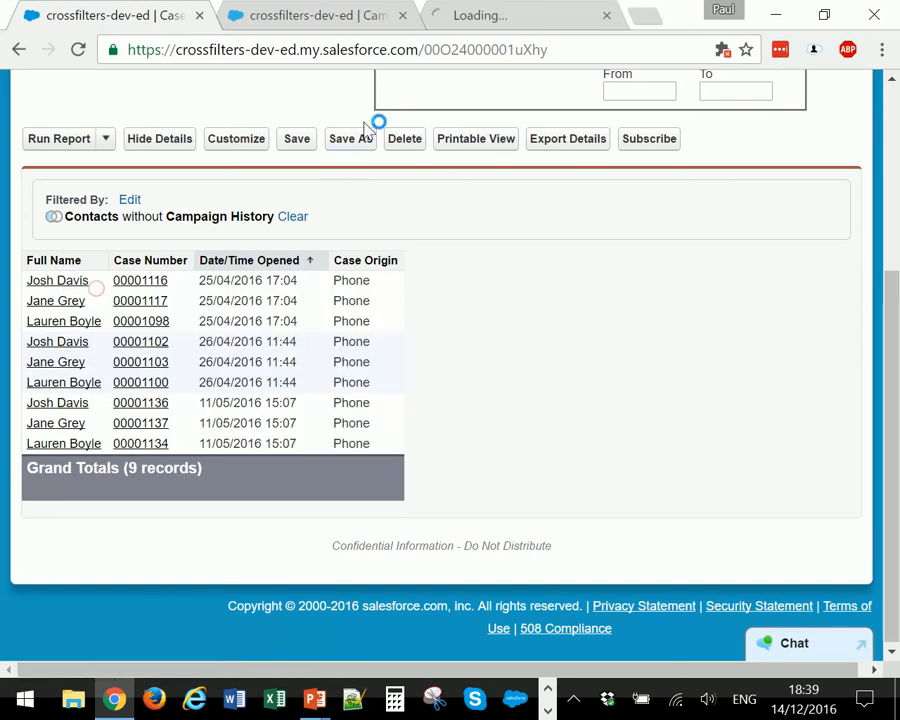
{"action": "left_click", "coordinate": [497, 10]}
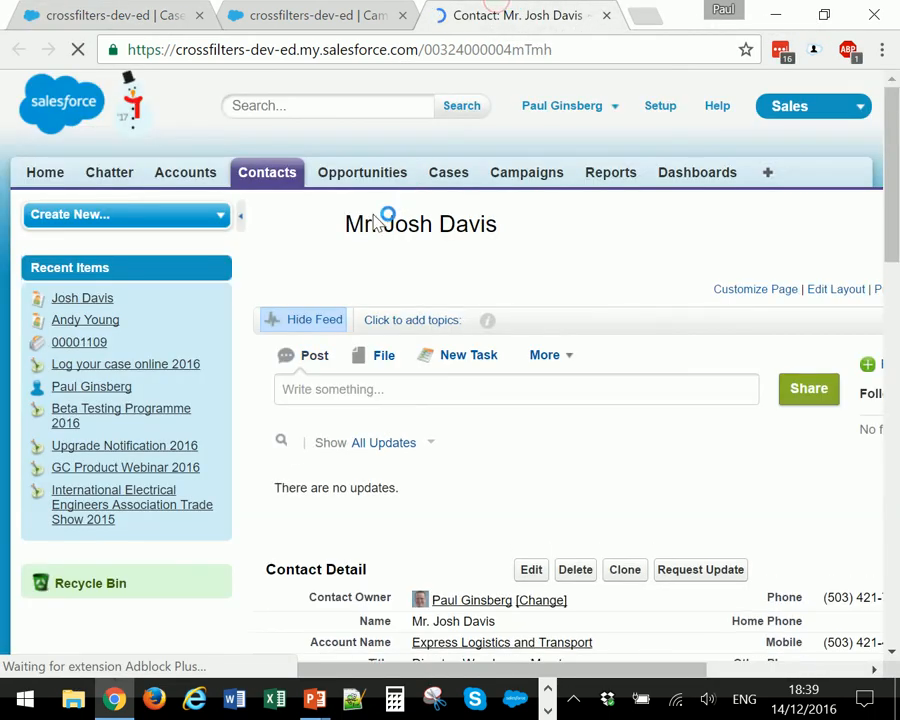
{"action": "scroll", "coordinate": [392, 217], "scroll_direction": "down", "scroll_amount": 10}
{"action": "scroll", "coordinate": [225, 365], "scroll_direction": "down", "scroll_amount": 4}
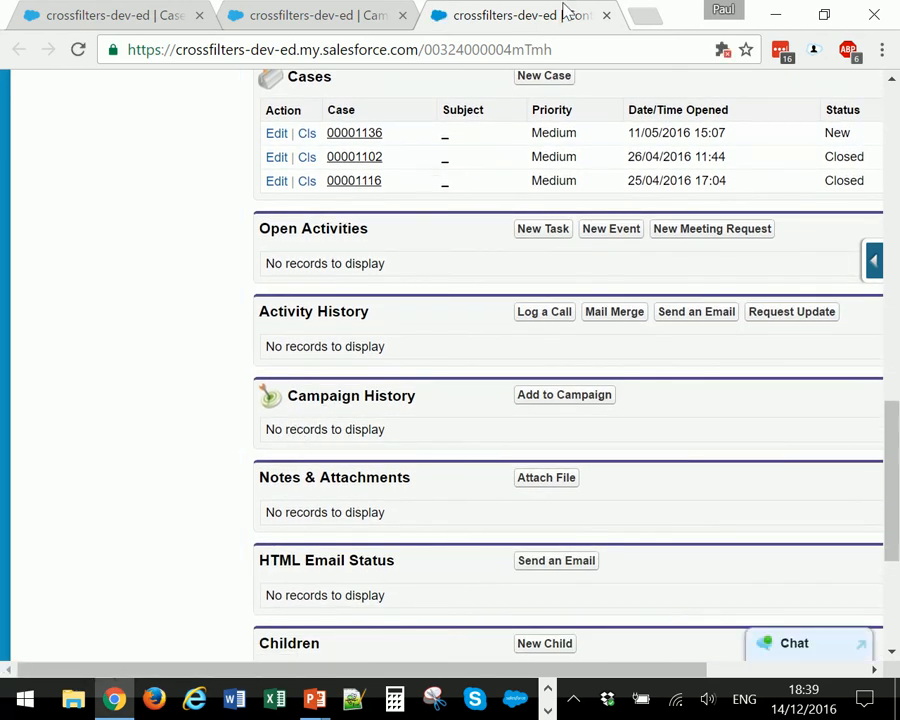
{"action": "left_click", "coordinate": [606, 15]}
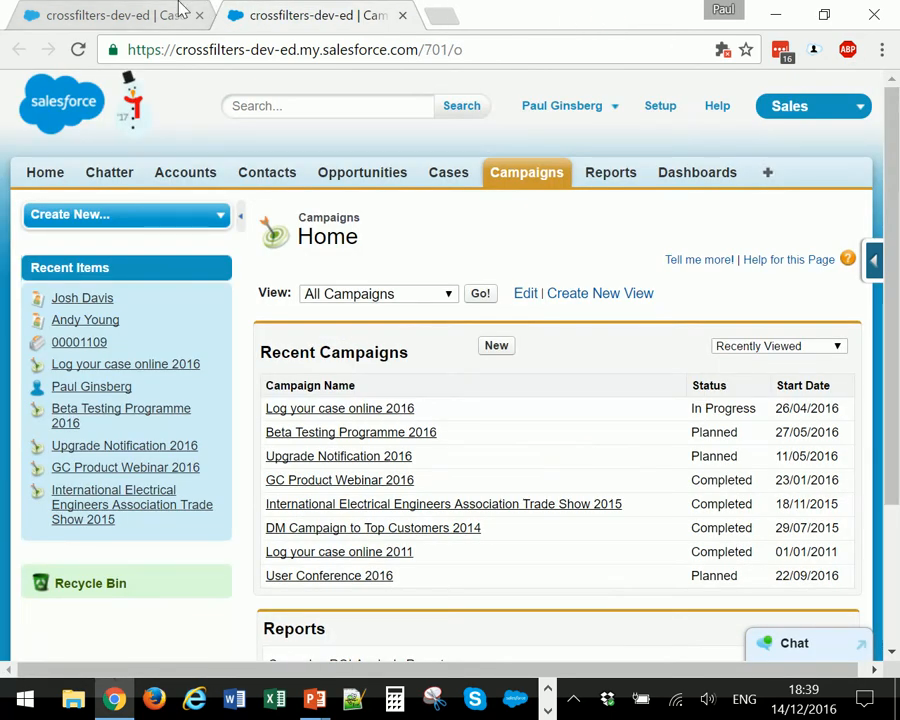
- Return to the report, reopen its filters for editing, and change the cross filter to Contacts with Campaign History
{"action": "left_click", "coordinate": [128, 12]}
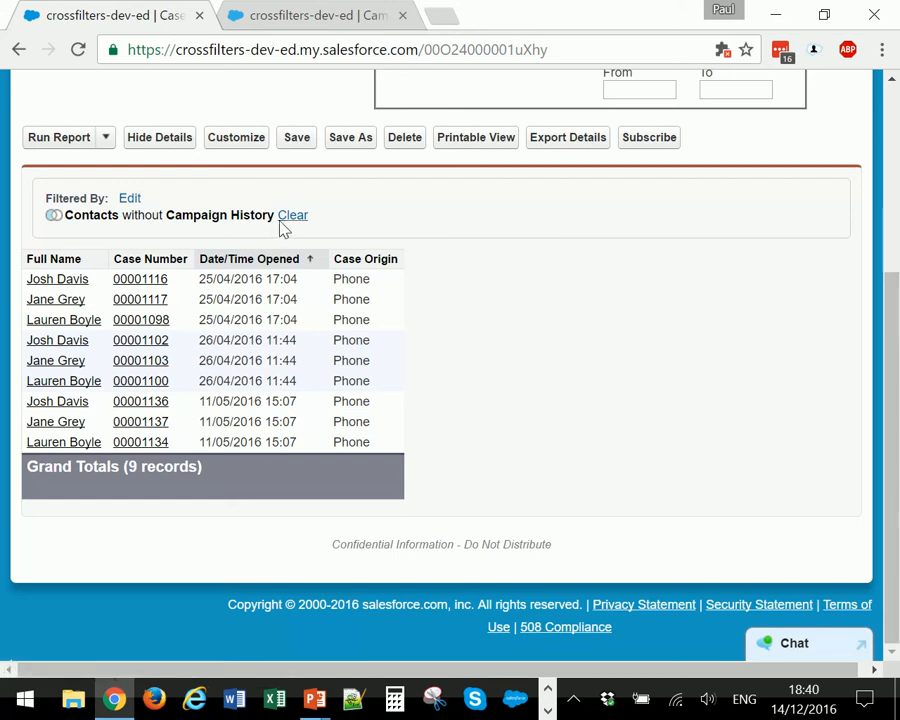
{"action": "left_click", "coordinate": [129, 200]}
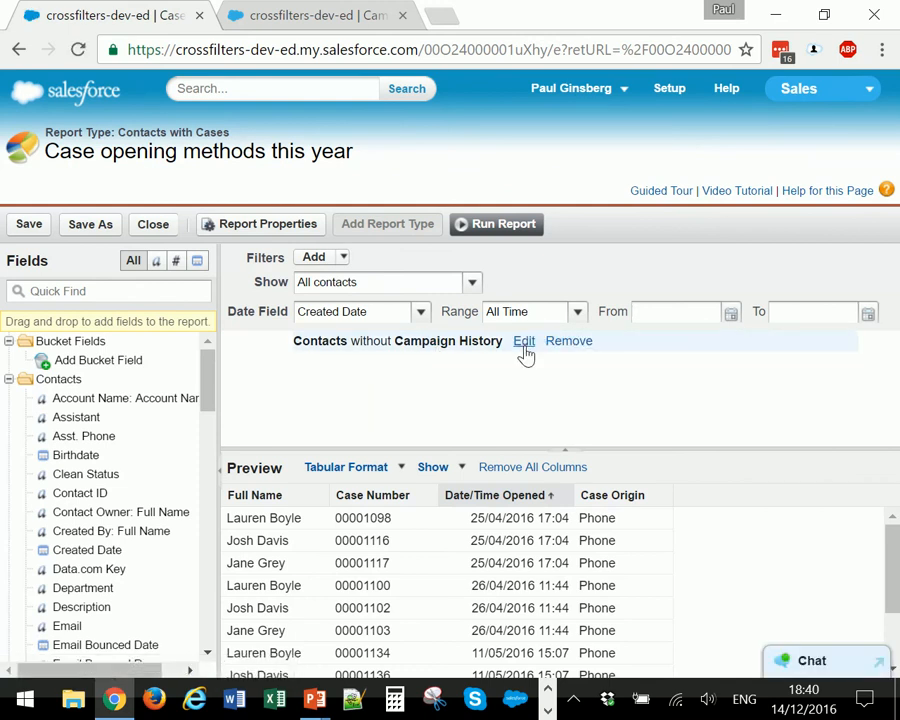
{"action": "left_click", "coordinate": [521, 342]}
{"action": "left_click", "coordinate": [524, 344]}
{"action": "left_click", "coordinate": [516, 364]}
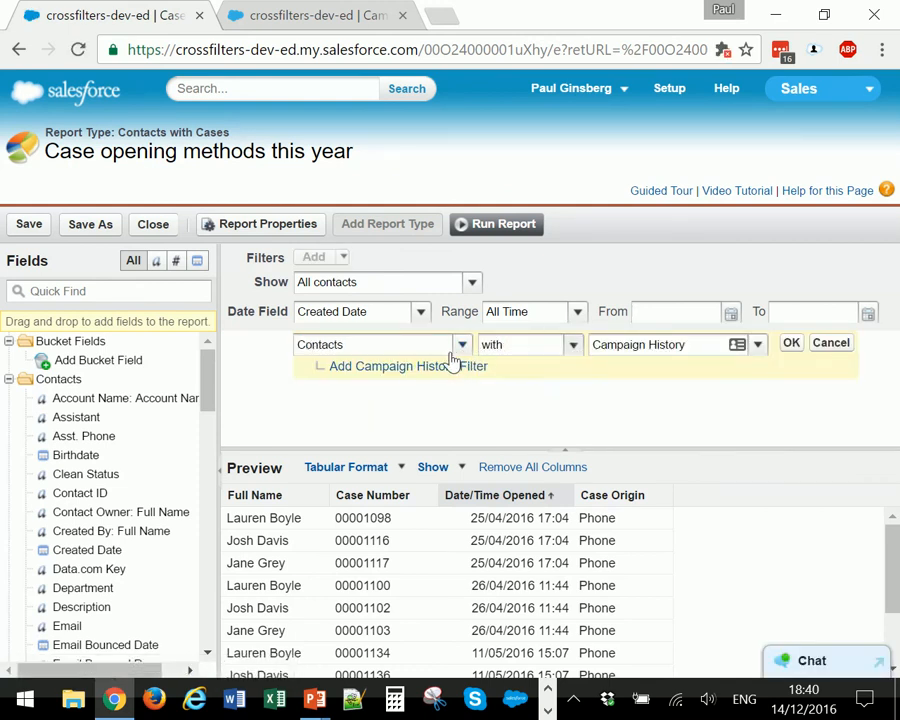
- Copy the campaign name "Log your case online 2016" from the Recent Campaigns list and return to the report
{"action": "left_click", "coordinate": [266, 15]}
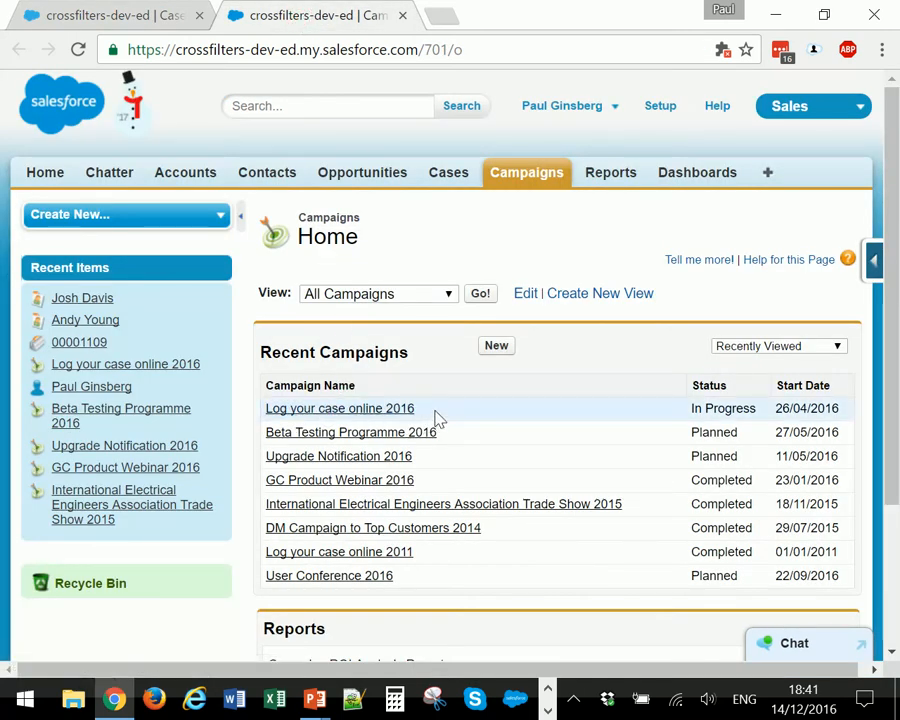
{"action": "left_click_drag", "start_coordinate": [434, 410], "coordinate": [266, 401]}
{"action": "key", "text": "ctrl+c"}
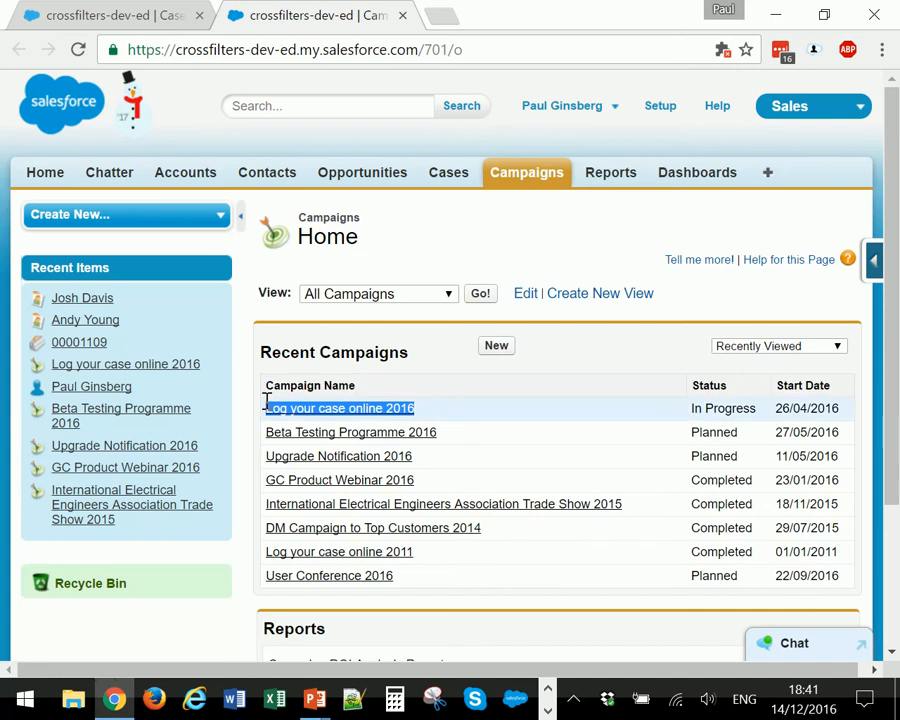
{"action": "left_click", "coordinate": [128, 14]}
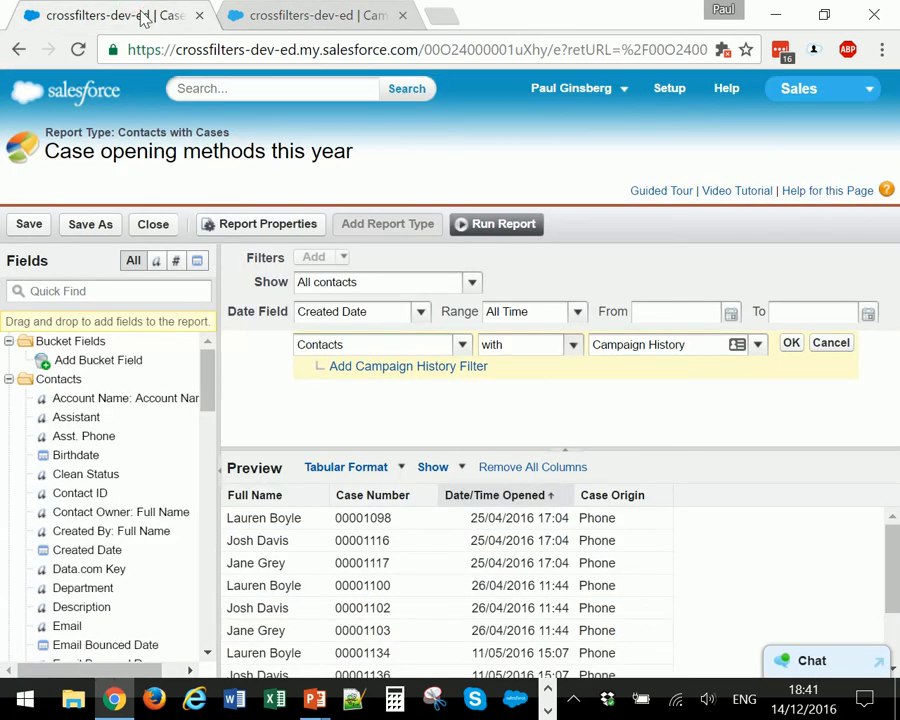
- Add a Campaign History condition to the cross filter: Campaign Name equals "Log your case online 2016"
{"action": "left_click", "coordinate": [398, 367]}
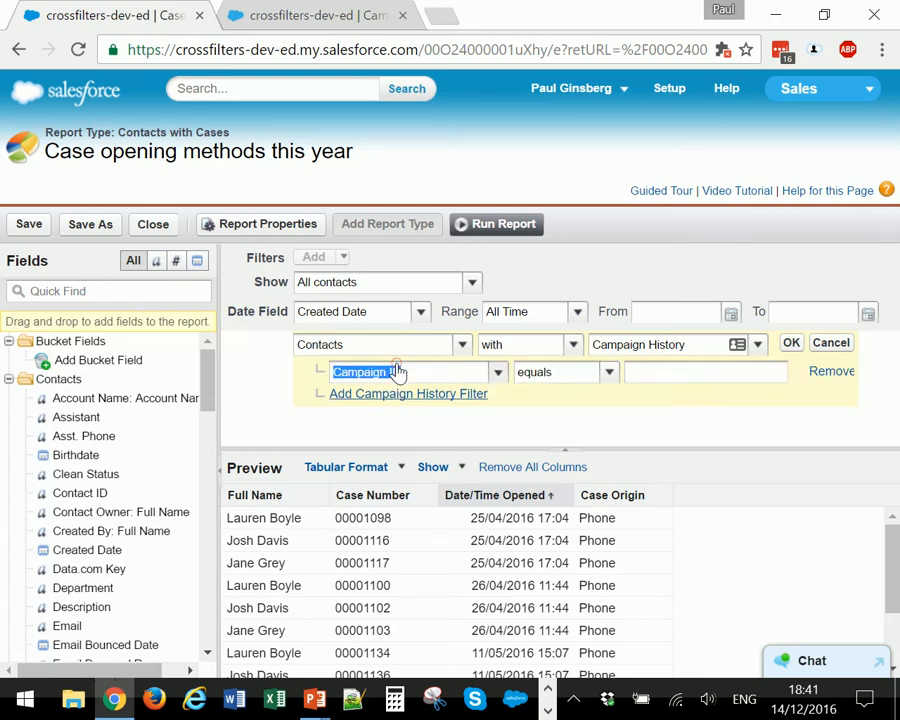
{"action": "left_click", "coordinate": [498, 373]}
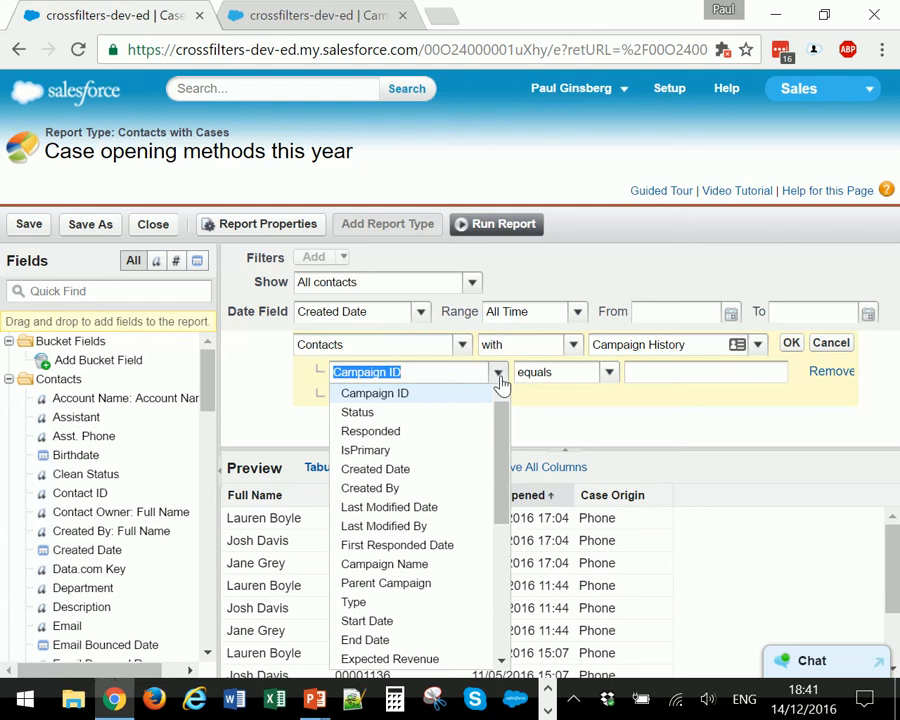
{"action": "left_click", "coordinate": [626, 344]}
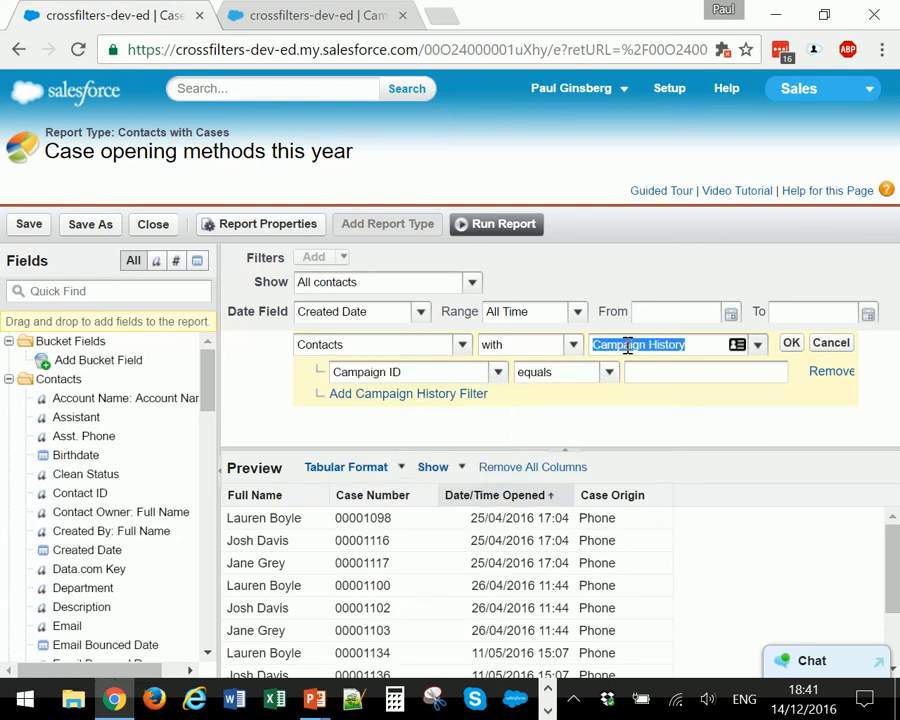
{"action": "left_click", "coordinate": [498, 373]}
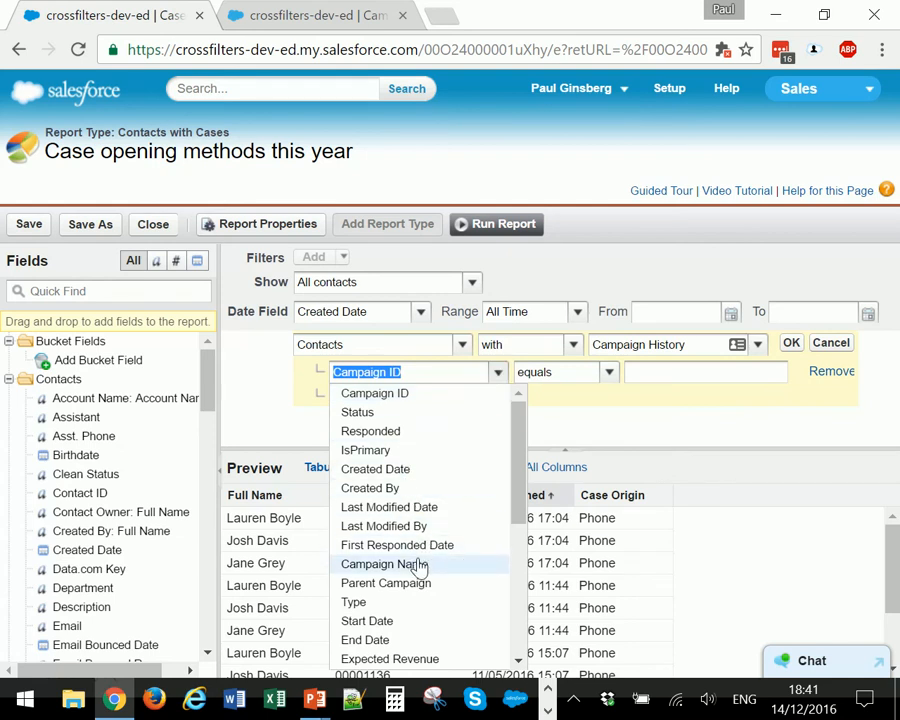
{"action": "left_click", "coordinate": [384, 564]}
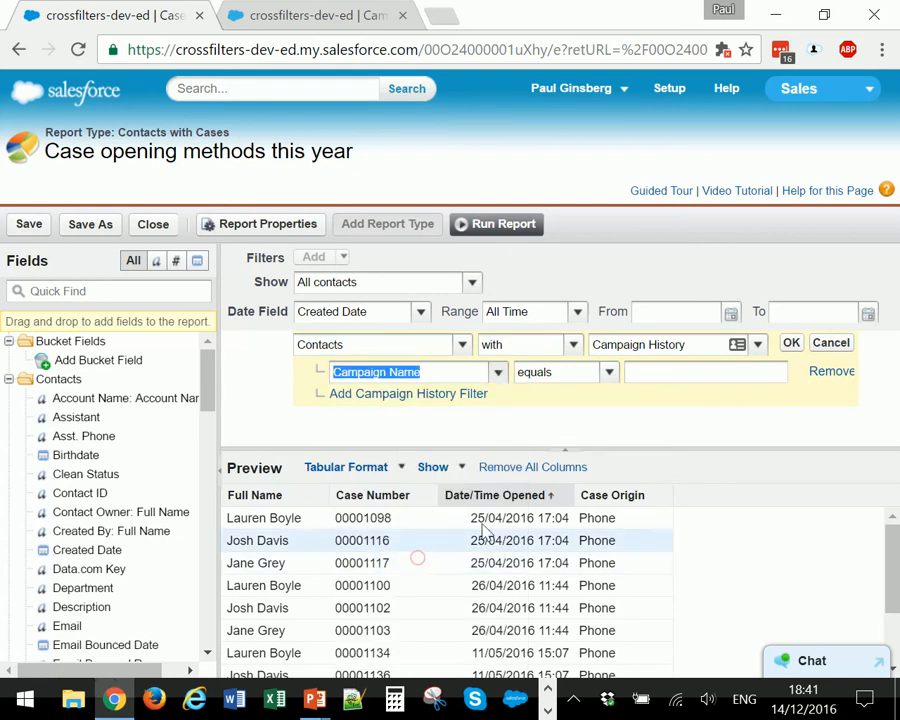
{"action": "left_click", "coordinate": [344, 14]}
{"action": "left_click", "coordinate": [177, 20]}
{"action": "key", "text": "ctrl+v"}
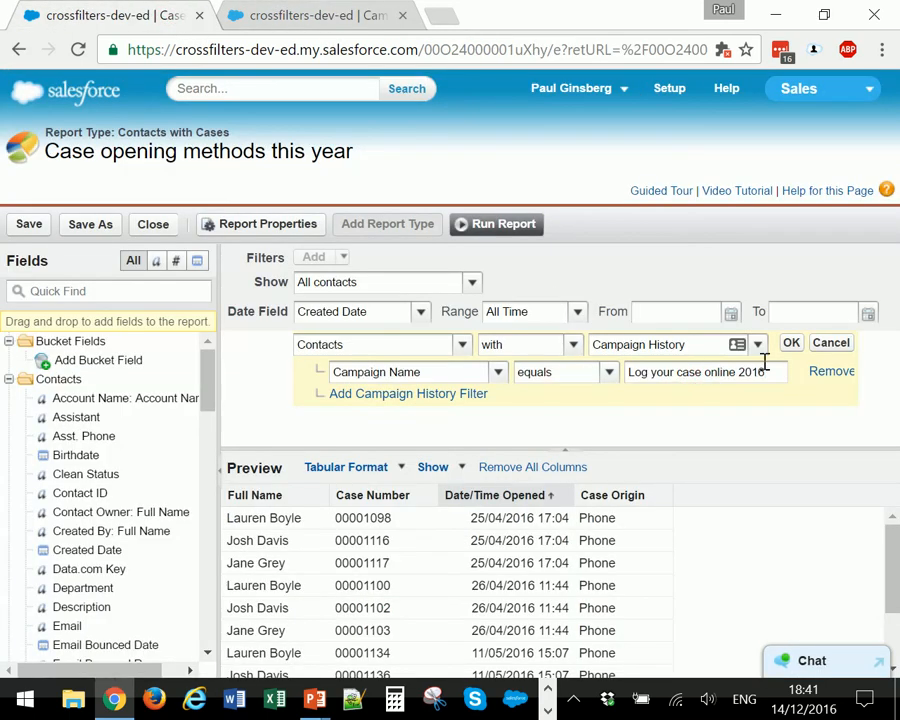
{"action": "left_click", "coordinate": [794, 350]}
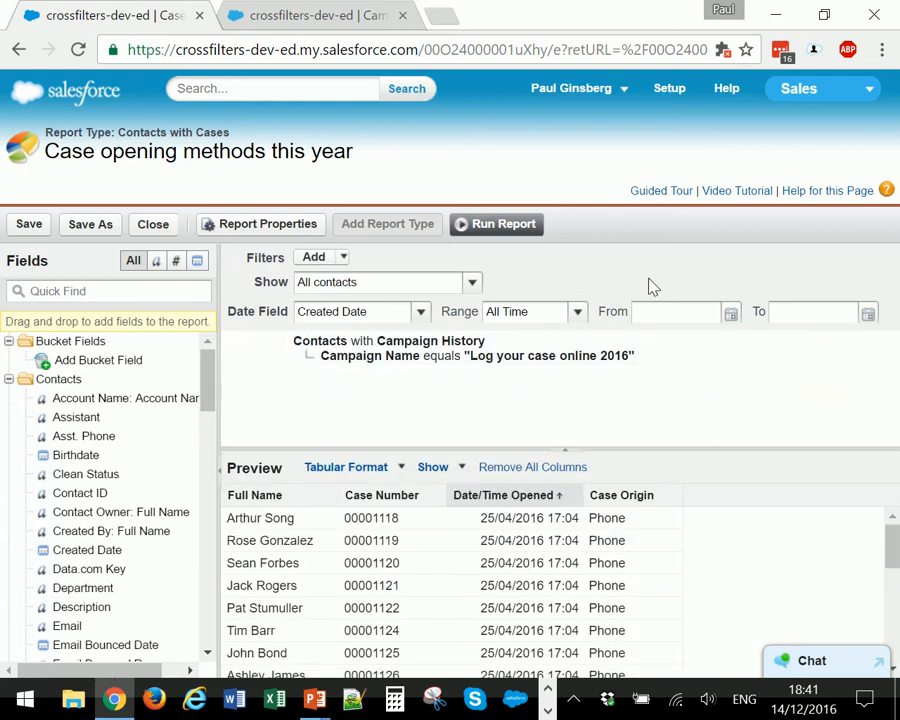
- Run the report and compare the opening dates with the case origins of the filtered cases
{"action": "left_click", "coordinate": [515, 229]}
{"action": "scroll", "coordinate": [410, 280], "scroll_direction": "down", "scroll_amount": 5}
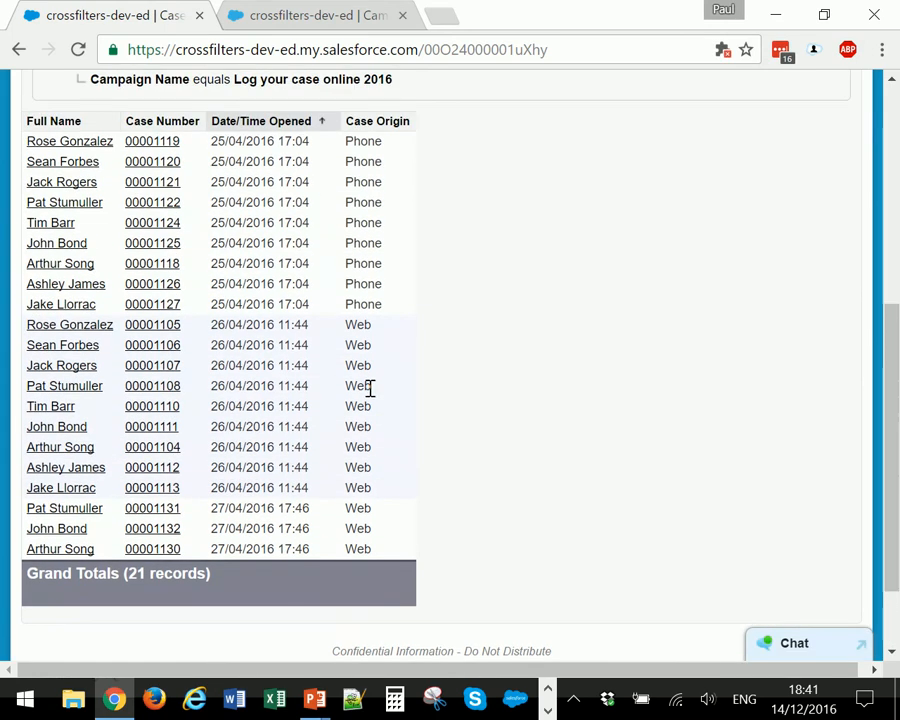
{"action": "scroll", "coordinate": [300, 330], "scroll_direction": "up", "scroll_amount": 1}
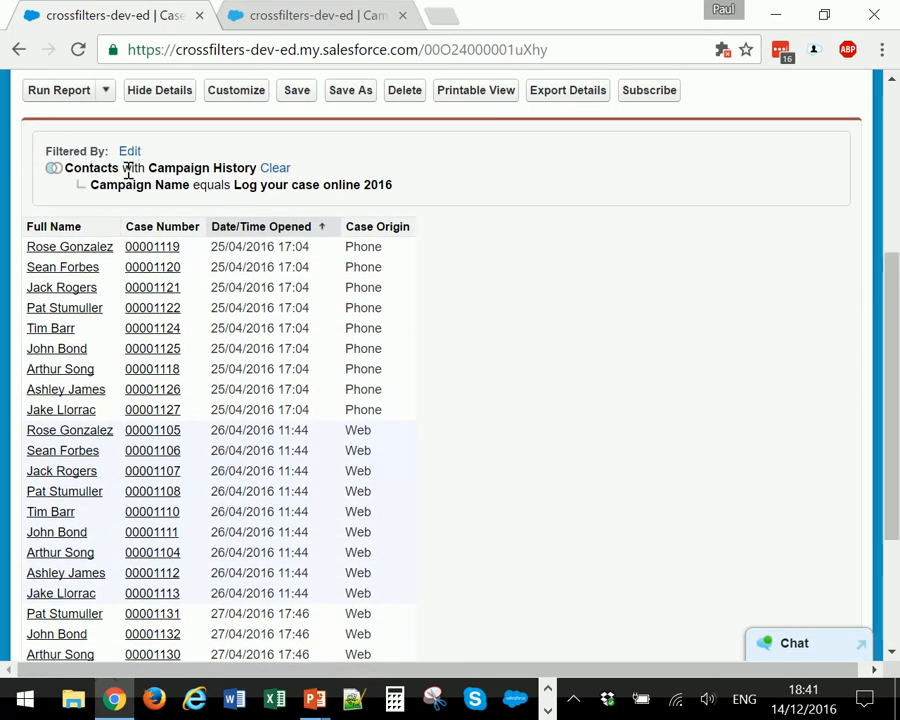
{"action": "left_click_drag", "start_coordinate": [148, 168], "coordinate": [257, 172]}
{"action": "left_click_drag", "start_coordinate": [396, 186], "coordinate": [234, 192]}
{"action": "left_click", "coordinate": [478, 289]}
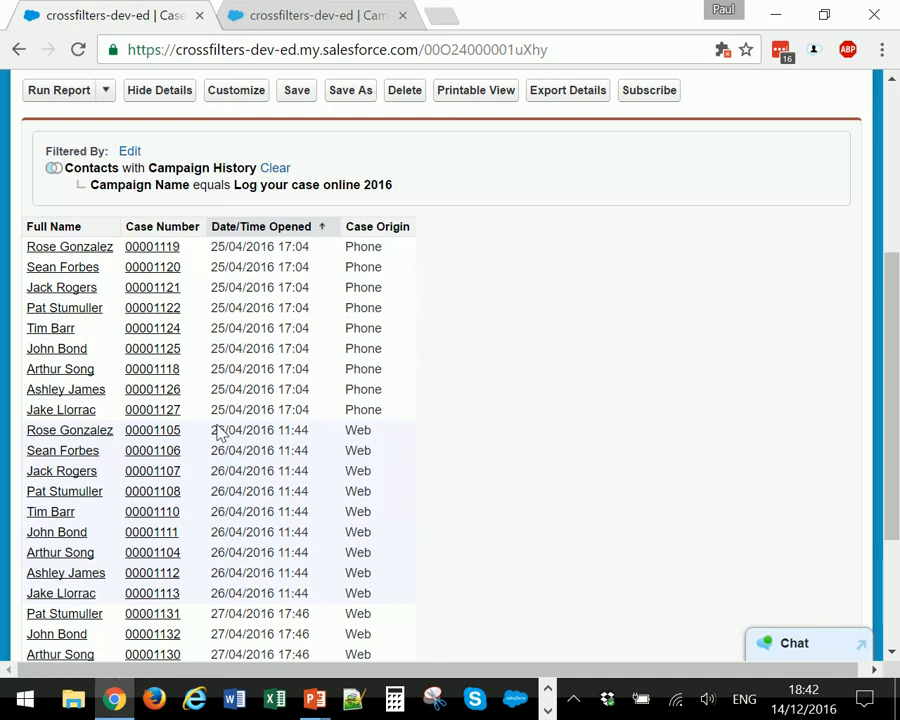
{"action": "left_click_drag", "start_coordinate": [217, 429], "coordinate": [295, 438]}
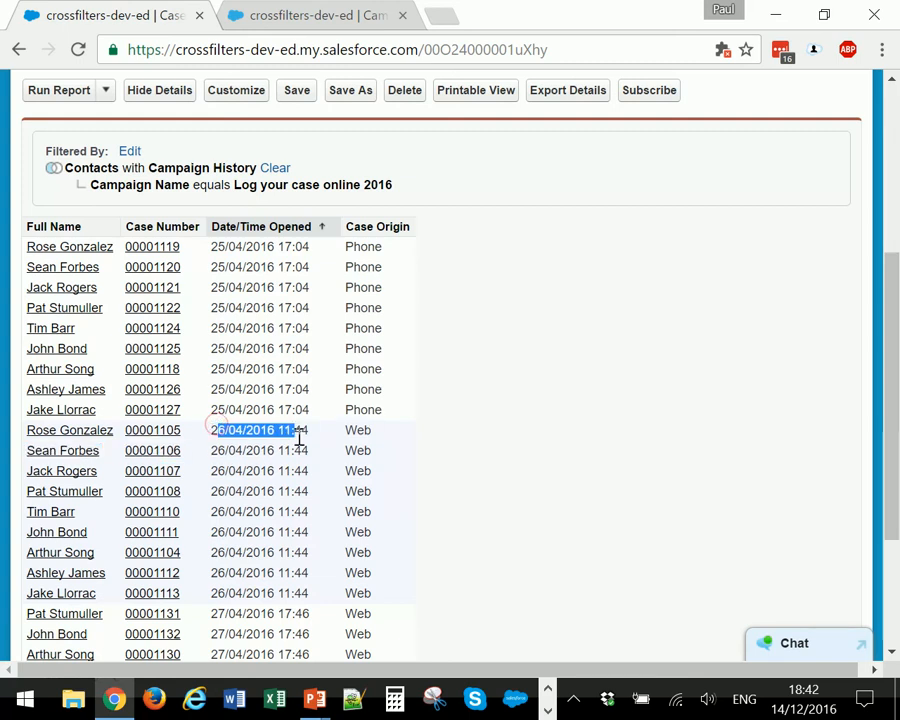
{"action": "left_click", "coordinate": [379, 445]}
{"action": "scroll", "coordinate": [386, 436], "scroll_direction": "down", "scroll_amount": 2}
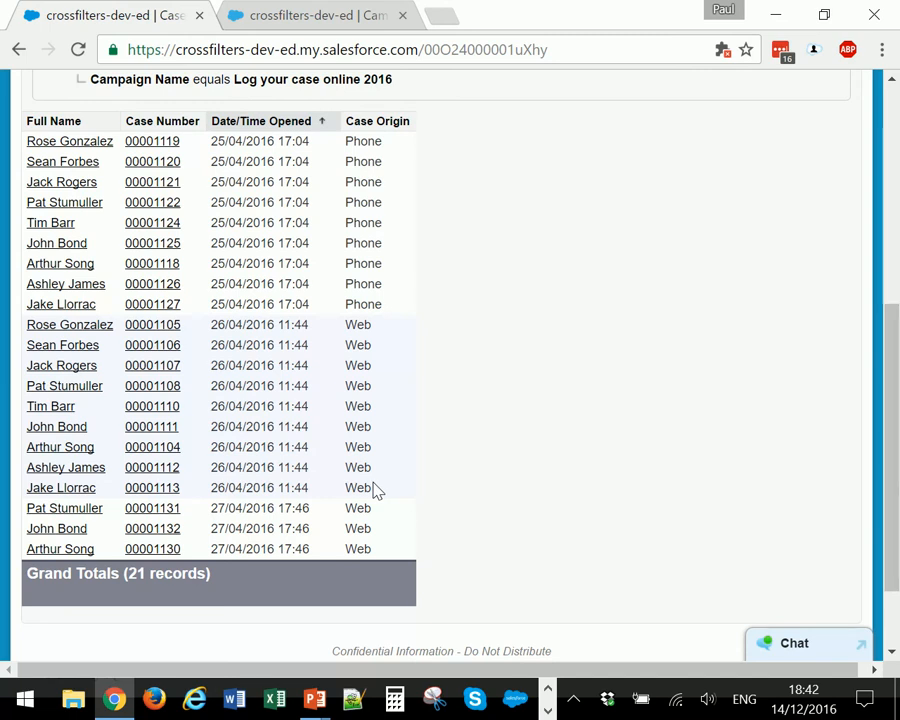
- Check the start date of the "Log your case online 2016" campaign in the Recent Campaigns list
{"action": "left_click", "coordinate": [350, 14]}
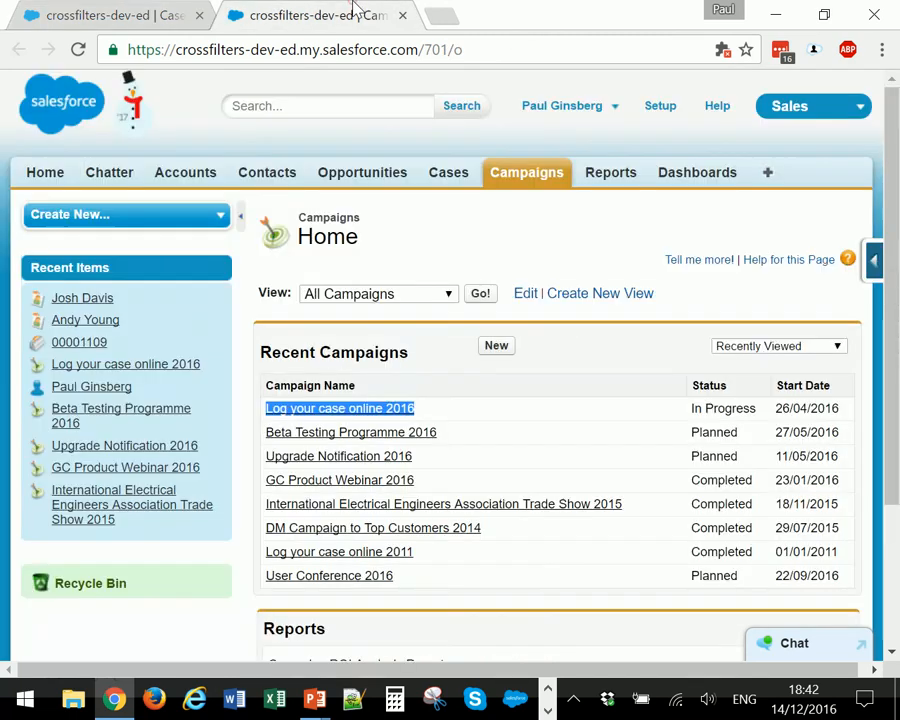
{"action": "left_click_drag", "start_coordinate": [848, 408], "coordinate": [772, 402]}
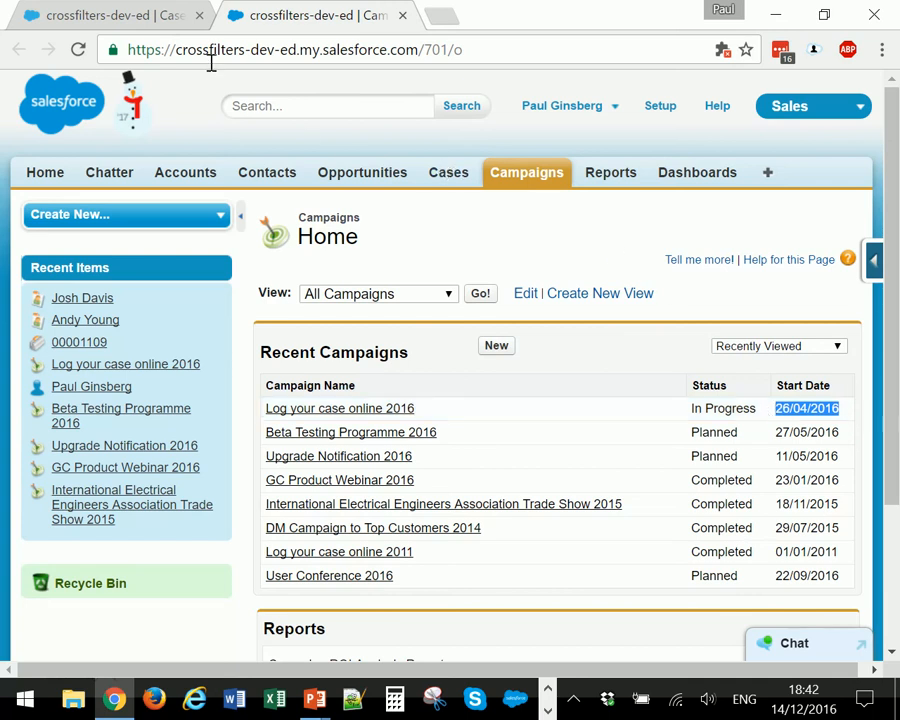
{"action": "left_click", "coordinate": [110, 16]}
- Customize the report and add a second Campaign History condition to the cross filter: Start Date equals "THIS YEAR"
{"action": "scroll", "coordinate": [332, 210], "scroll_direction": "up", "scroll_amount": 5}
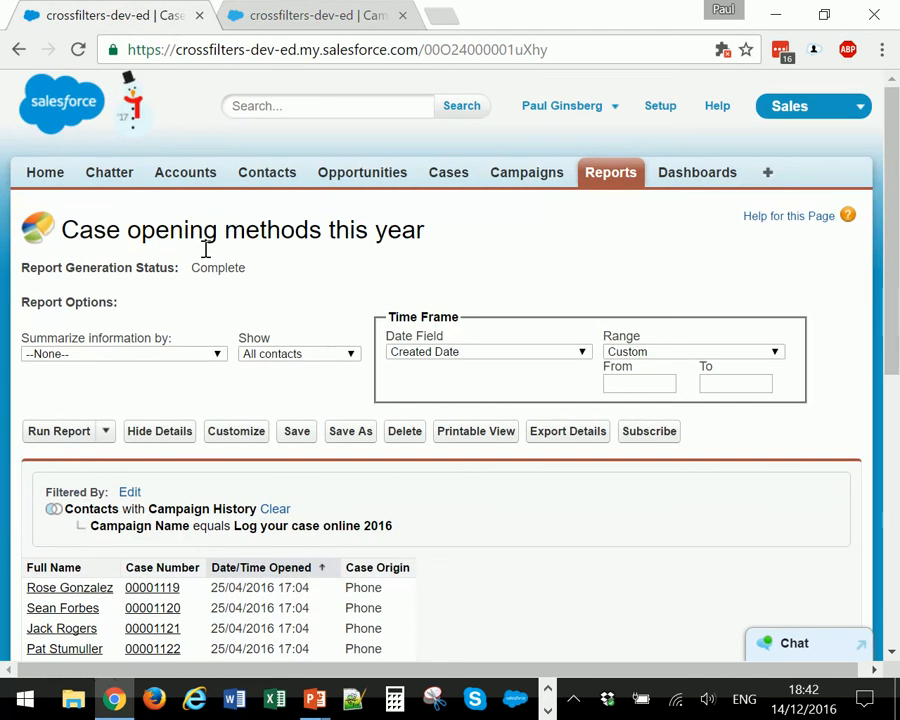
{"action": "left_click", "coordinate": [238, 438]}
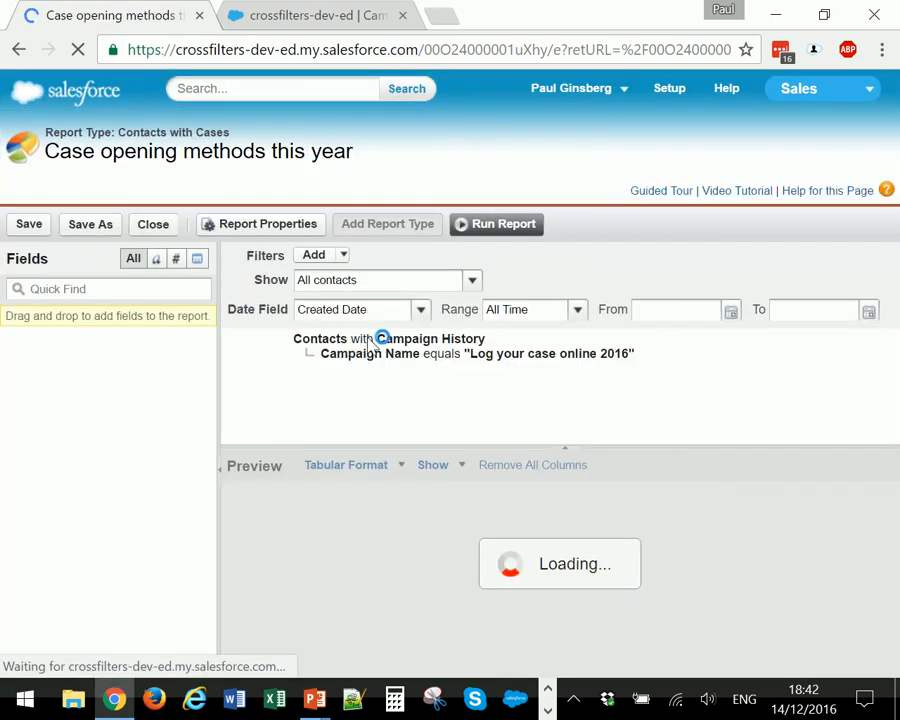
{"action": "left_click", "coordinate": [507, 342]}
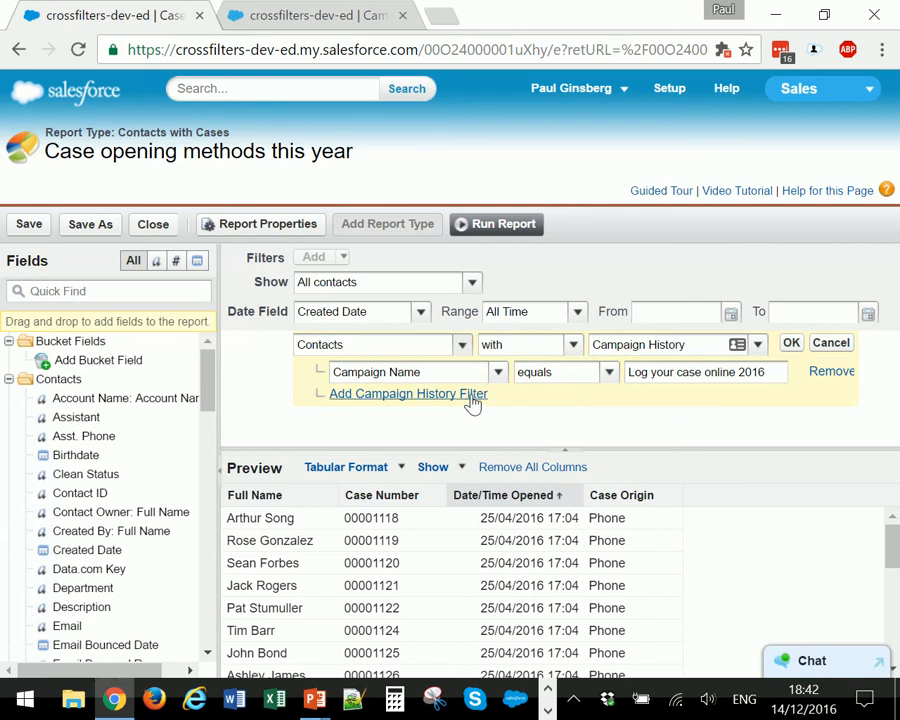
{"action": "left_click", "coordinate": [473, 398]}
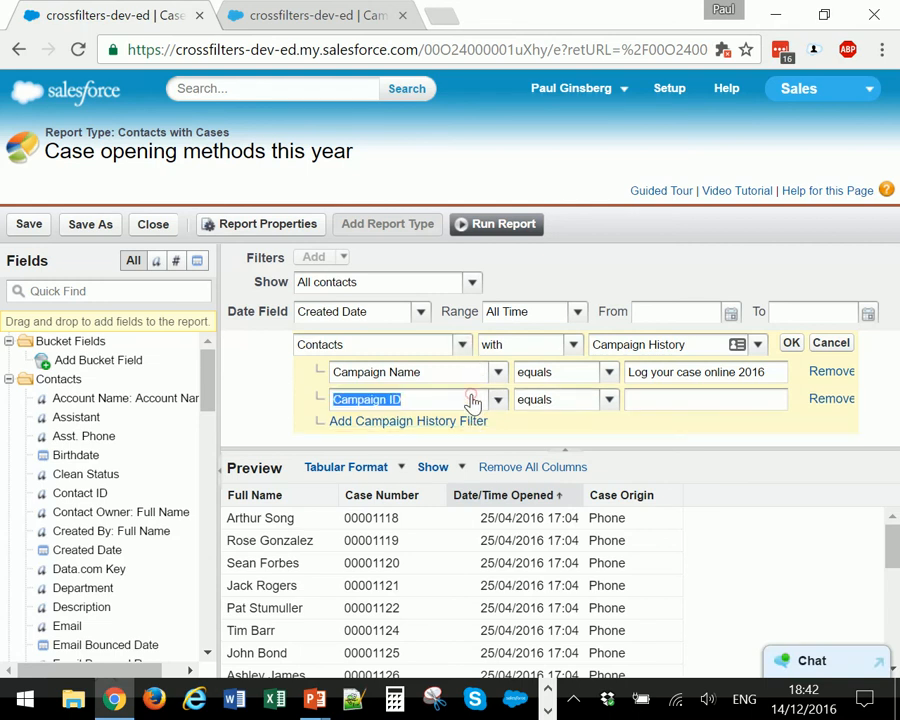
{"action": "left_click", "coordinate": [498, 400]}
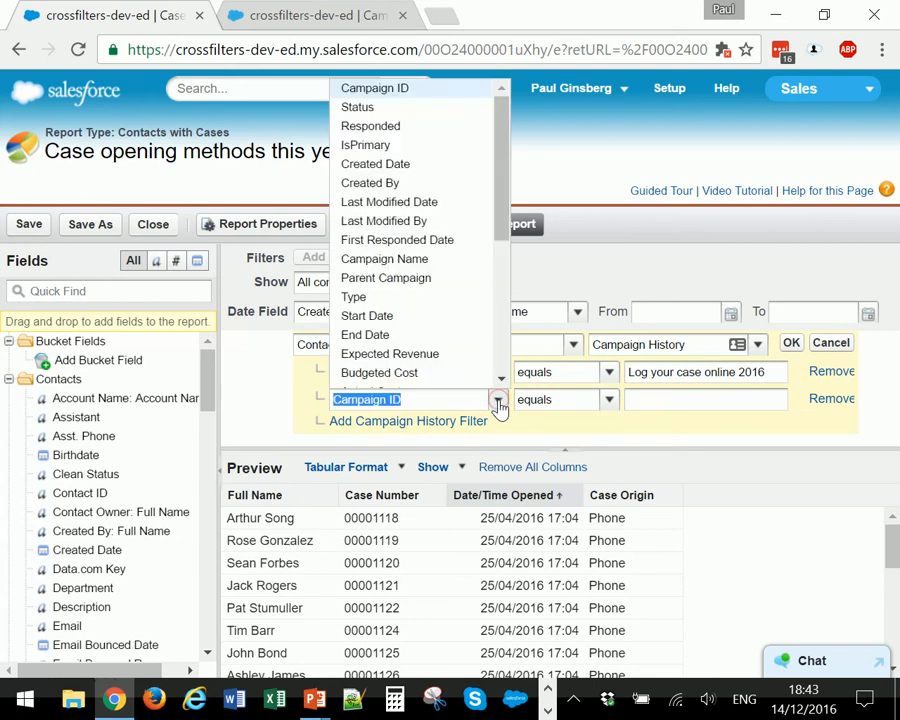
{"action": "left_click", "coordinate": [419, 316]}
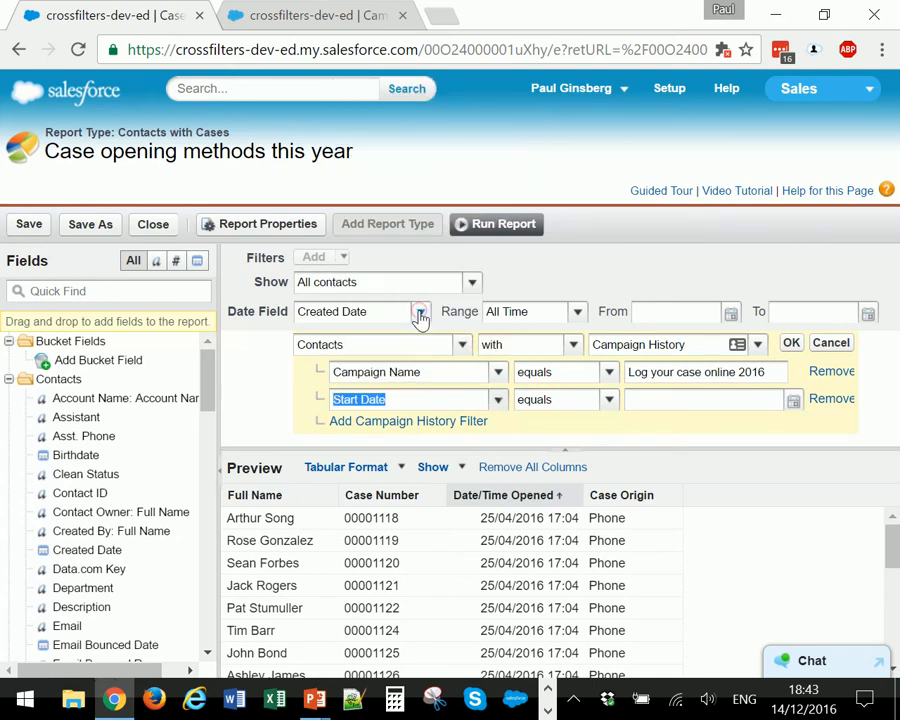
{"action": "left_click", "coordinate": [609, 400]}
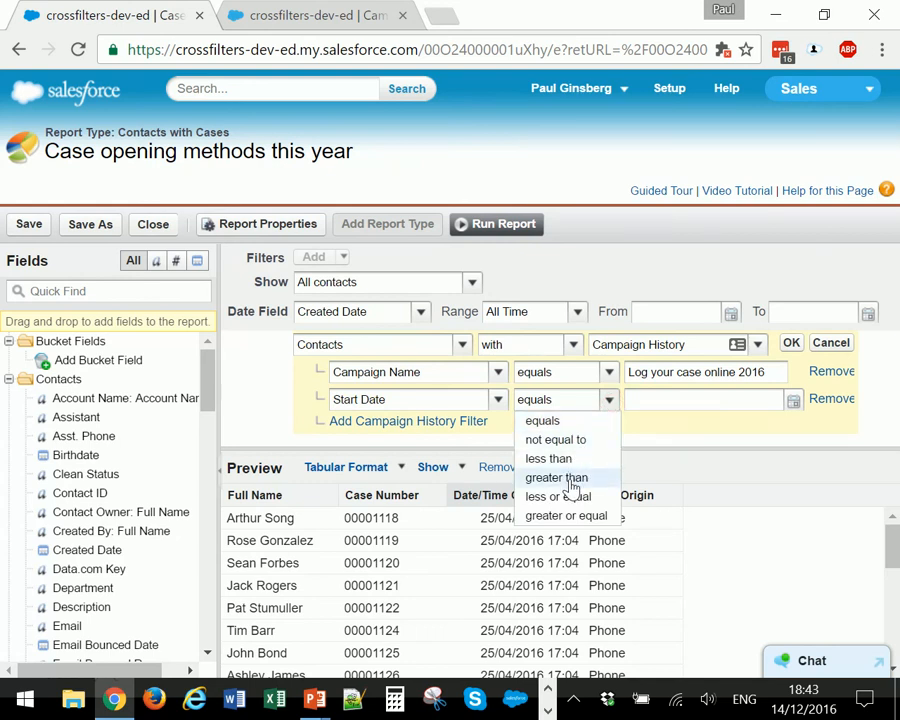
{"action": "left_click", "coordinate": [700, 403]}
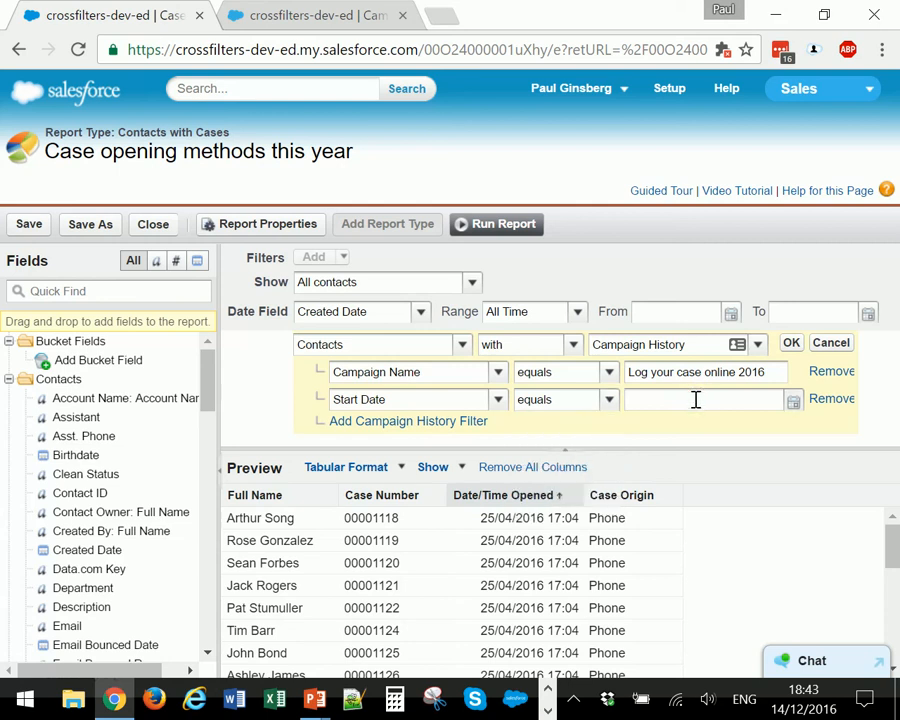
{"action": "type", "text": "THIS YEAR"}
{"action": "left_click", "coordinate": [791, 345]}
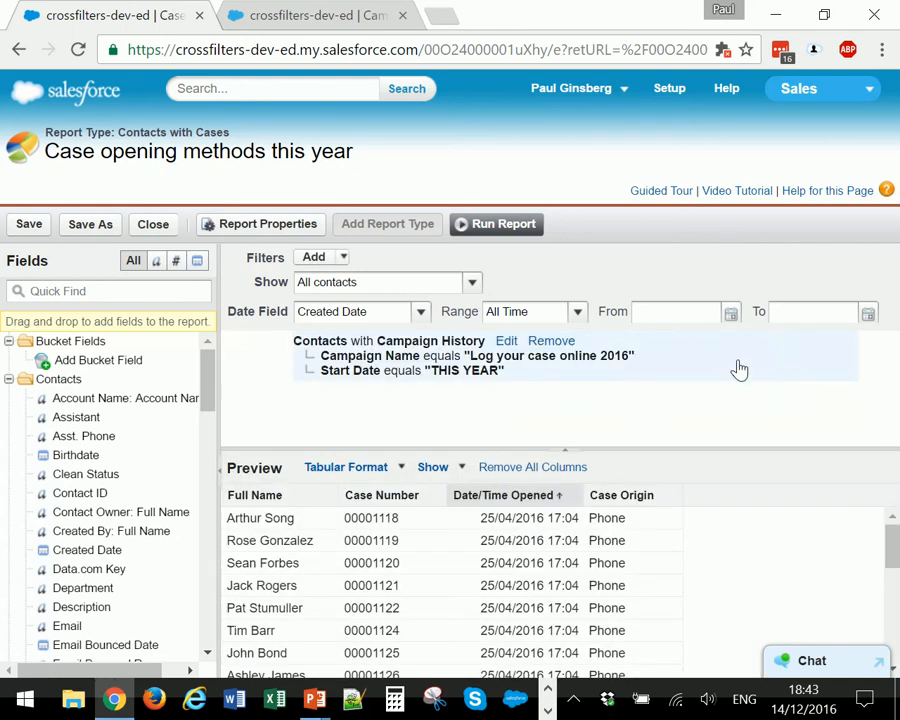
- Run the report with both Campaign History conditions and review the listed cases
{"action": "left_click", "coordinate": [496, 224]}
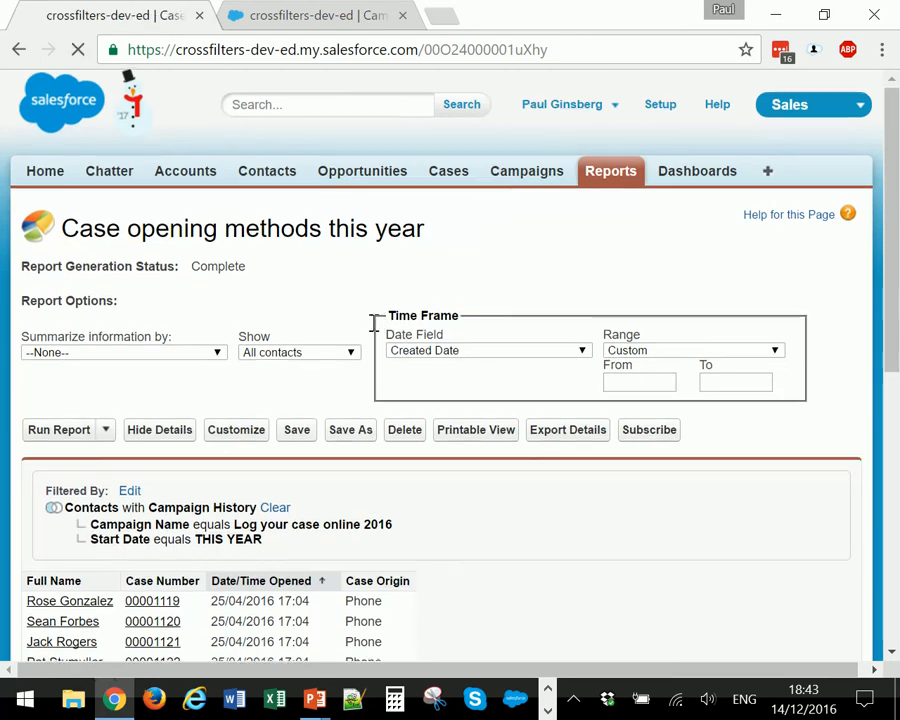
{"action": "scroll", "coordinate": [346, 322], "scroll_direction": "down", "scroll_amount": 8}
{"action": "scroll", "coordinate": [344, 318], "scroll_direction": "up", "scroll_amount": 3}
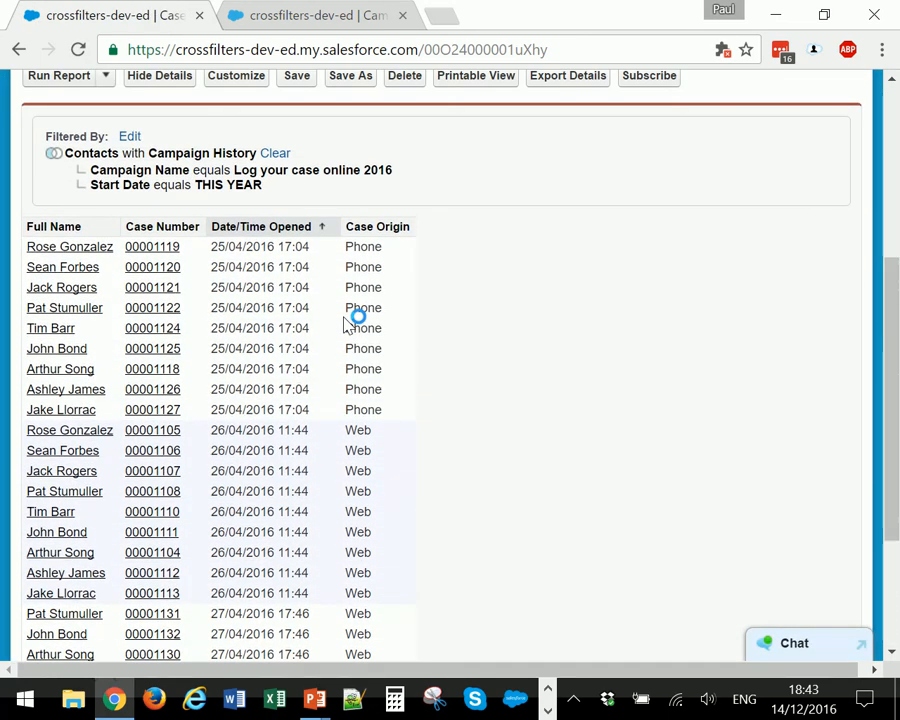
{"action": "scroll", "coordinate": [348, 320], "scroll_direction": "up", "scroll_amount": 3}
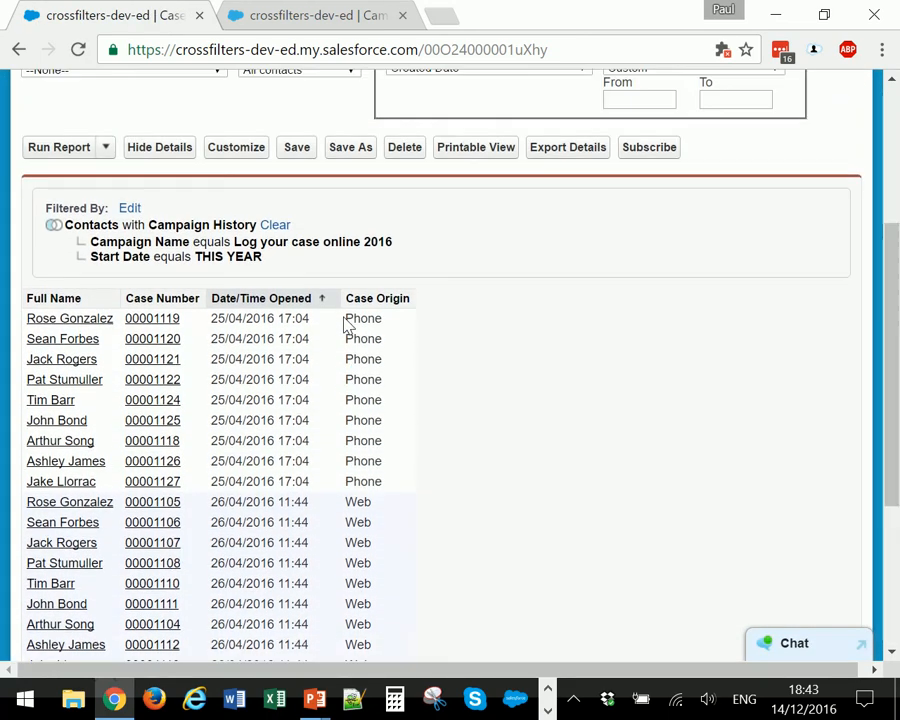
- Examine the comparison operators available for the cross filter's Campaign Name condition, keep "equals", and rerun the report
{"action": "left_click", "coordinate": [255, 289]}
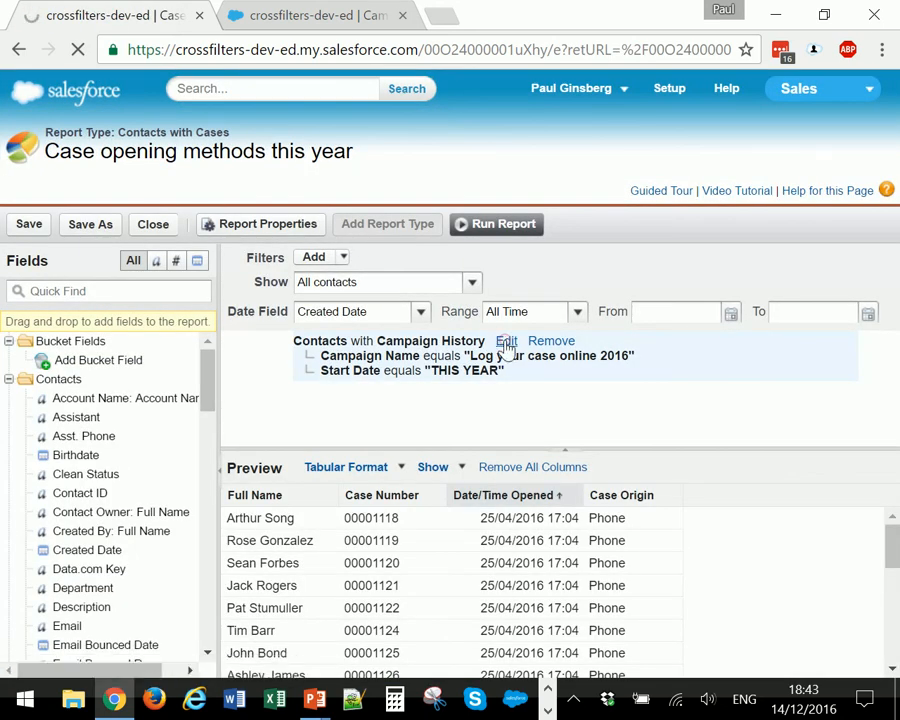
{"action": "left_click", "coordinate": [506, 343]}
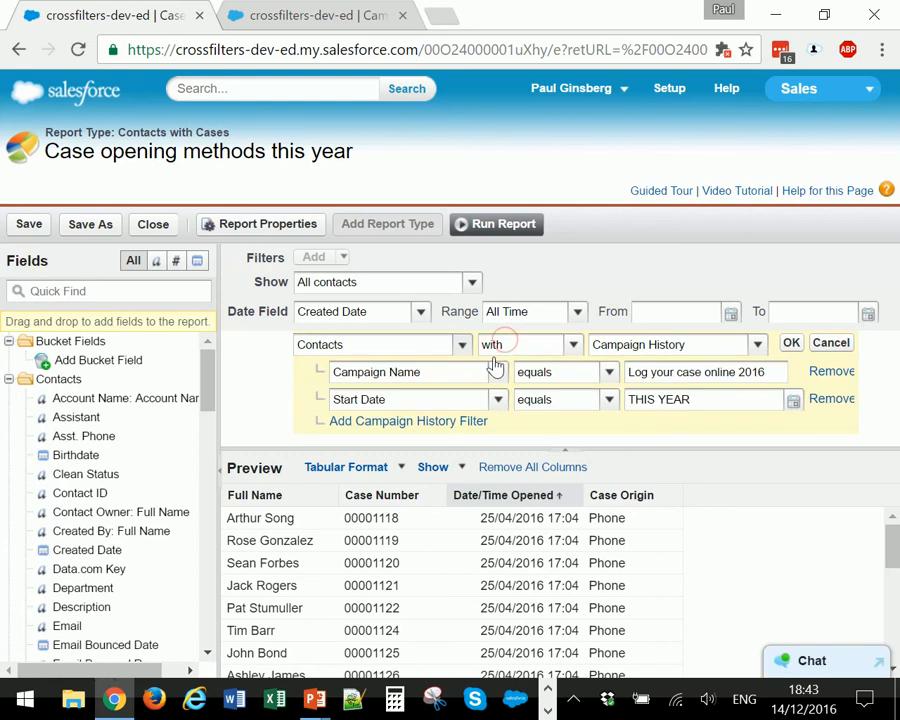
{"action": "left_click", "coordinate": [610, 375]}
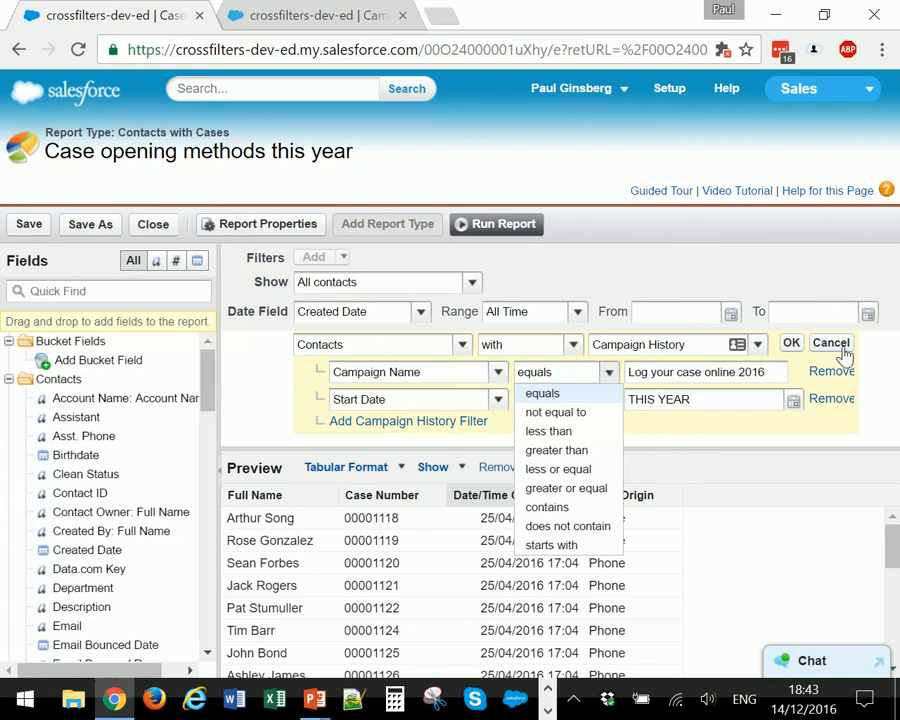
{"action": "left_click", "coordinate": [793, 344]}
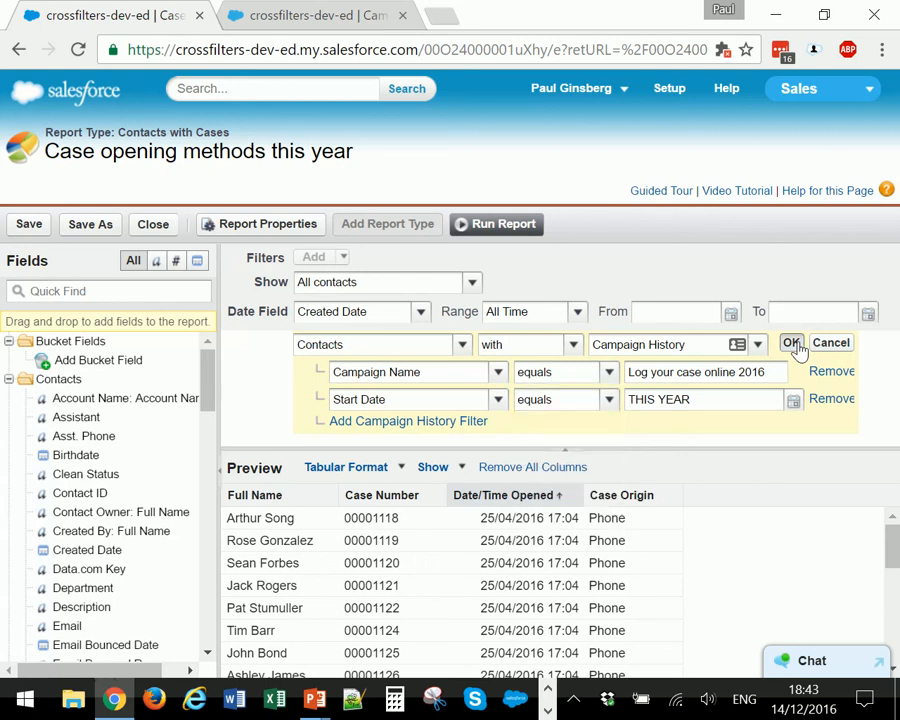
{"action": "left_click", "coordinate": [537, 227]}
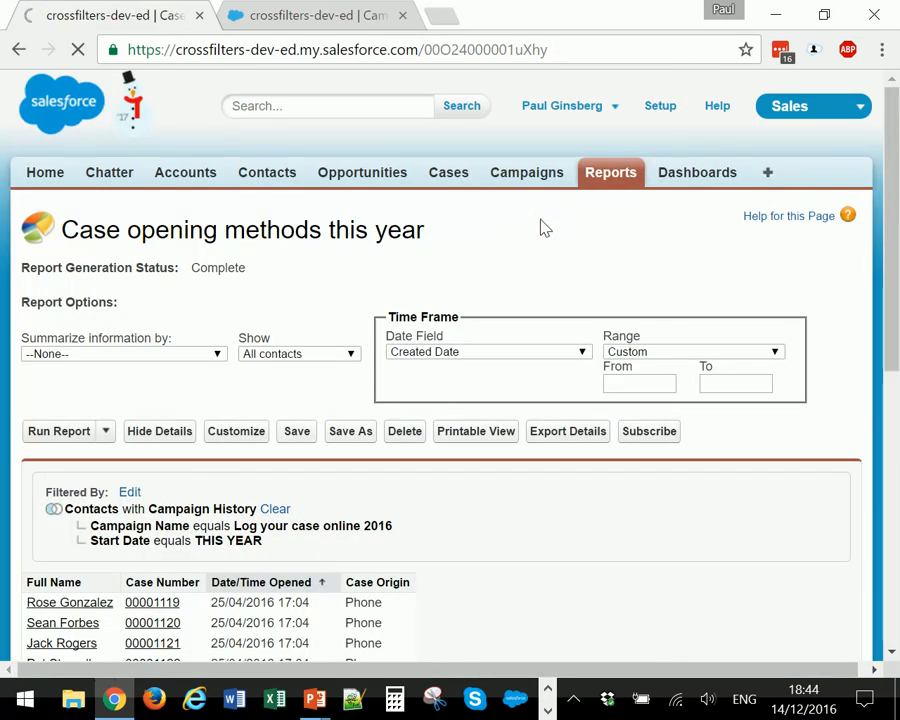
{"action": "key", "text": "alt+Tab"}
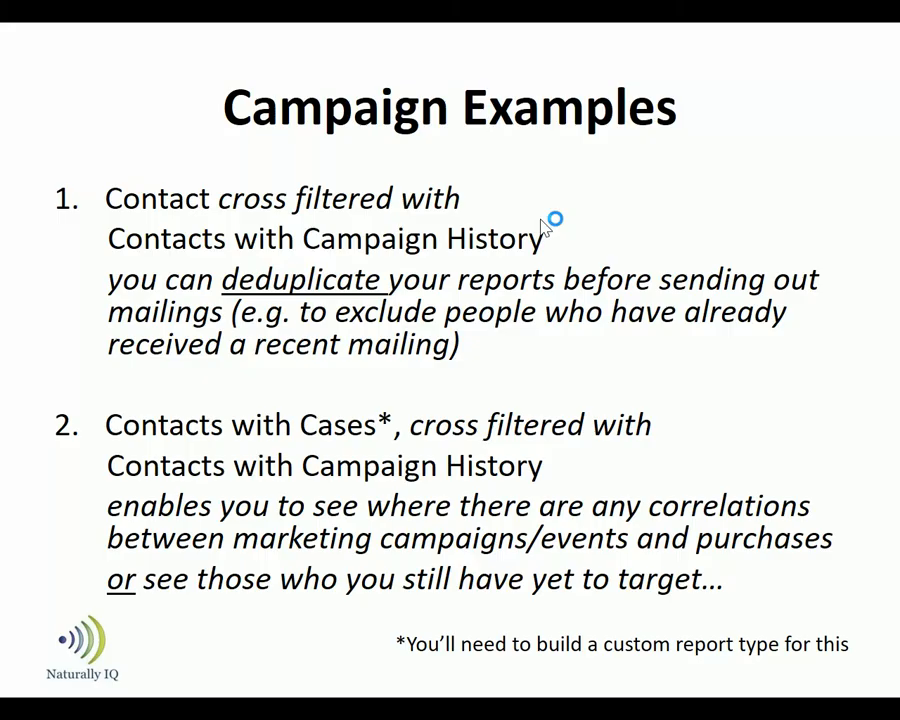
{"action": "key", "text": "Right"}
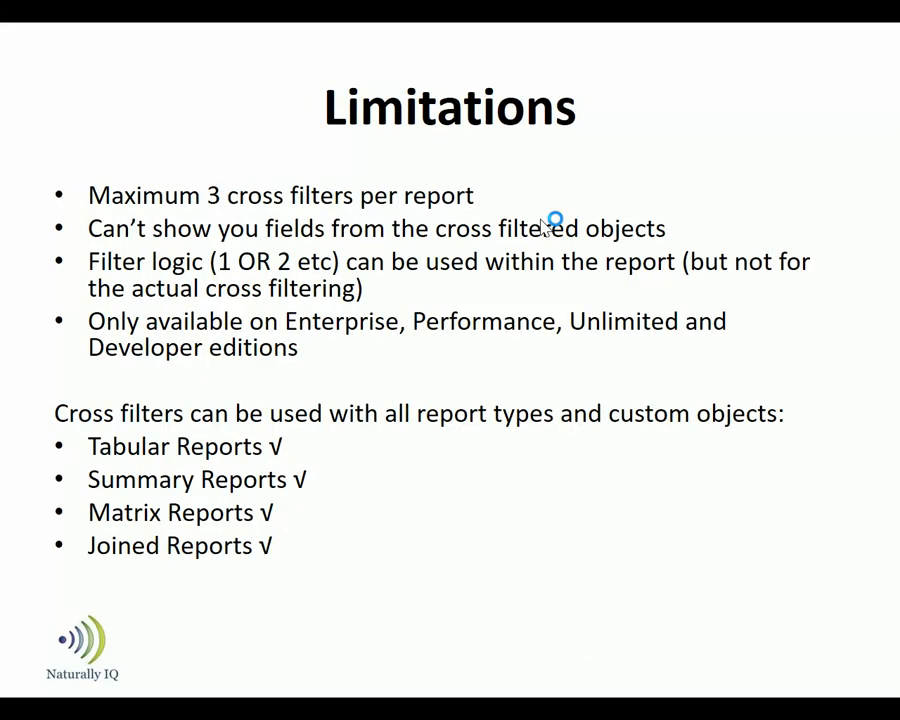